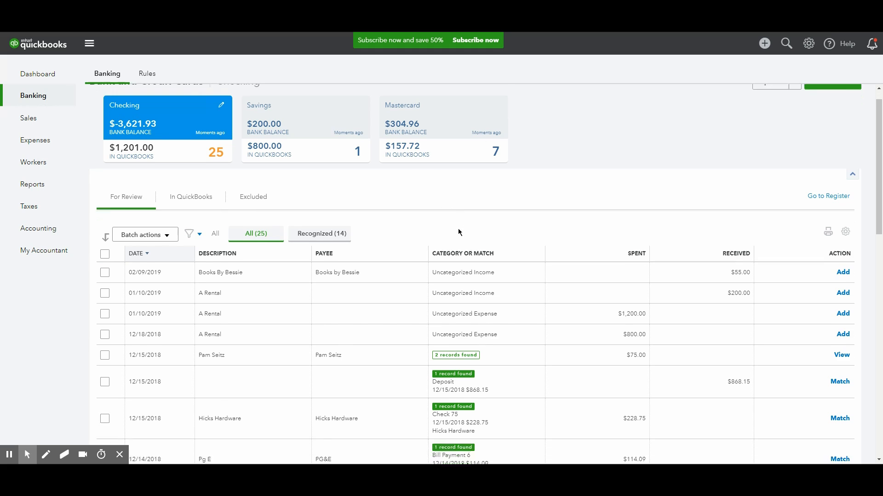
# - Match the 12/15/2018 bank deposit of $868.15 to its found deposit record
pyautogui.scroll(2, 315, 226)
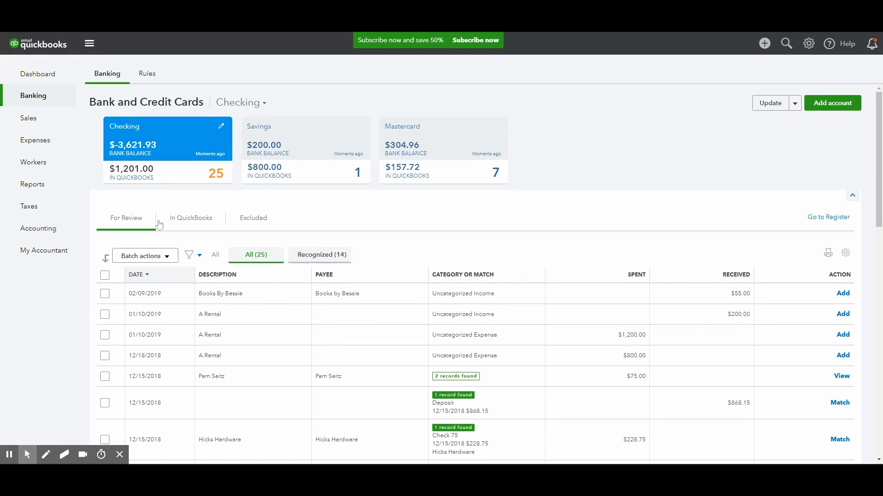
pyautogui.scroll(-1, 160, 224)
pyautogui.scroll(1, 154, 161)
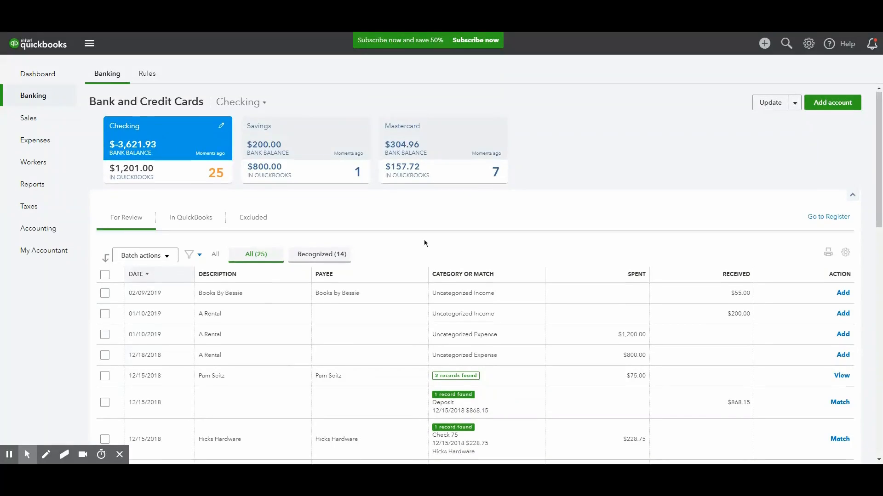
pyautogui.scroll(-2, 305, 250)
pyautogui.scroll(-1, 295, 260)
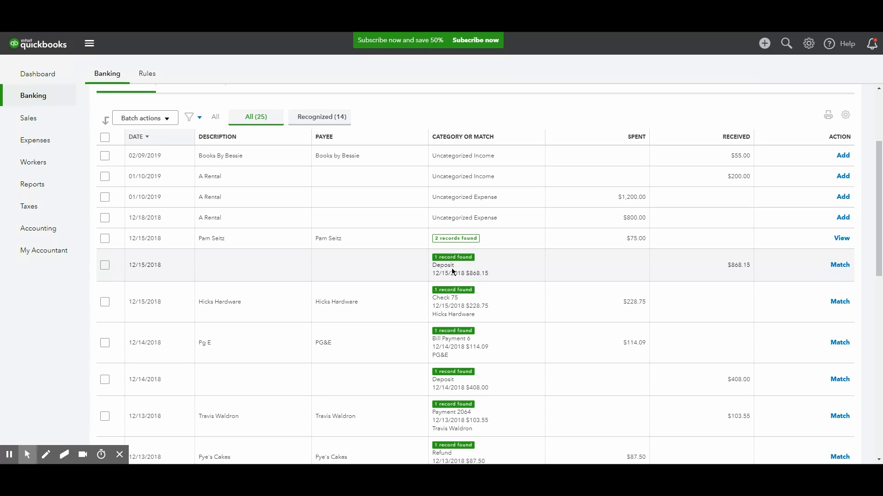
pyautogui.click(476, 269)
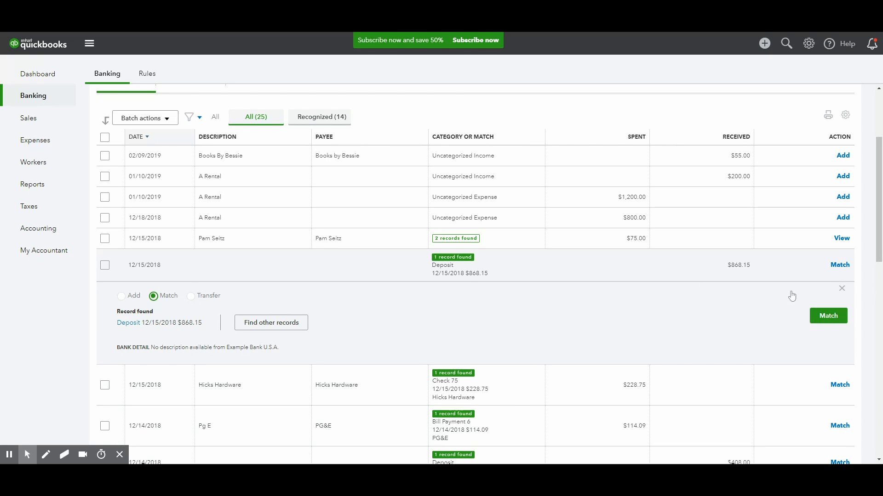
pyautogui.click(125, 297)
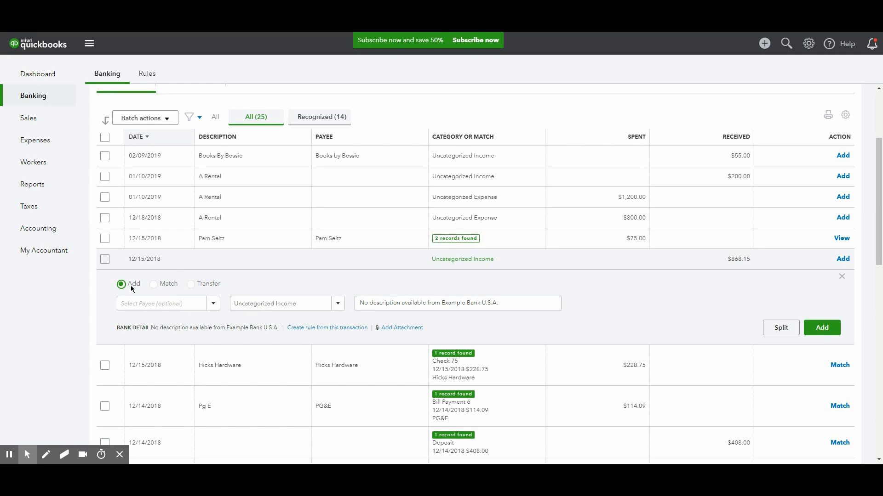
pyautogui.click(154, 284)
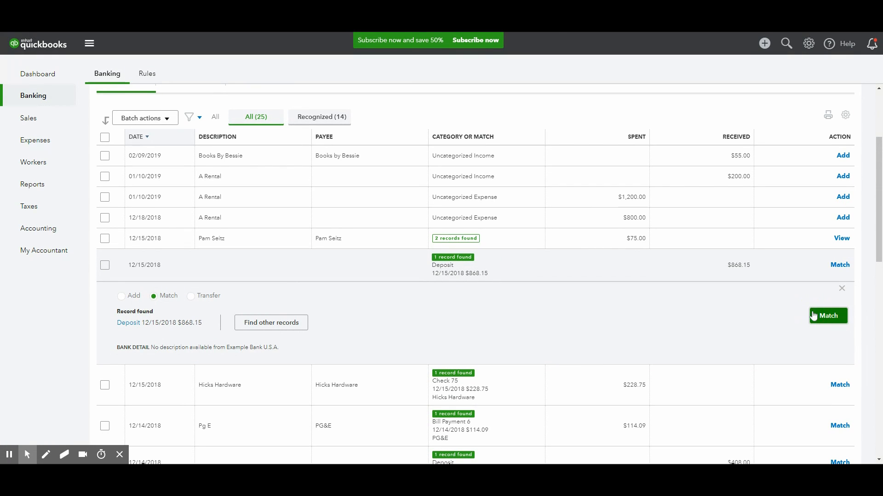
pyautogui.click(813, 316)
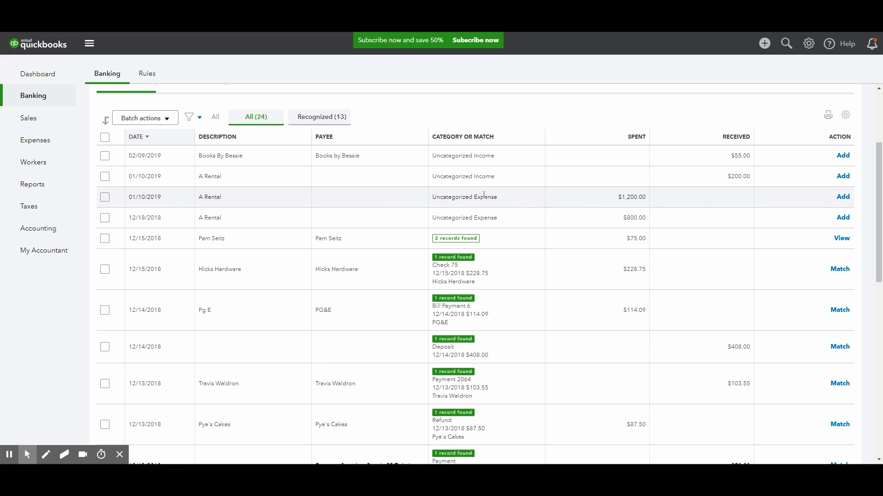
# - Examine the category choices for the 01/10/2019 A Rental expense of $1,200.00 without changing its category
pyautogui.click(488, 197)
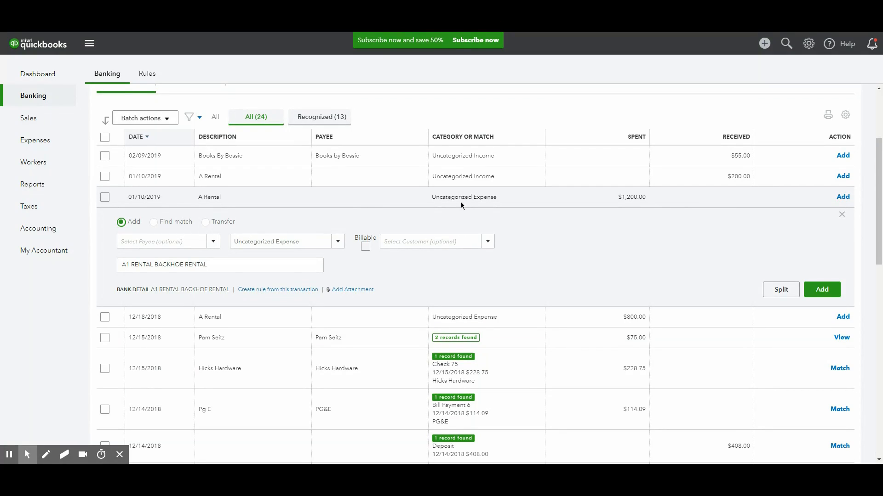
pyautogui.click(251, 242)
pyautogui.scroll(-5, 285, 299)
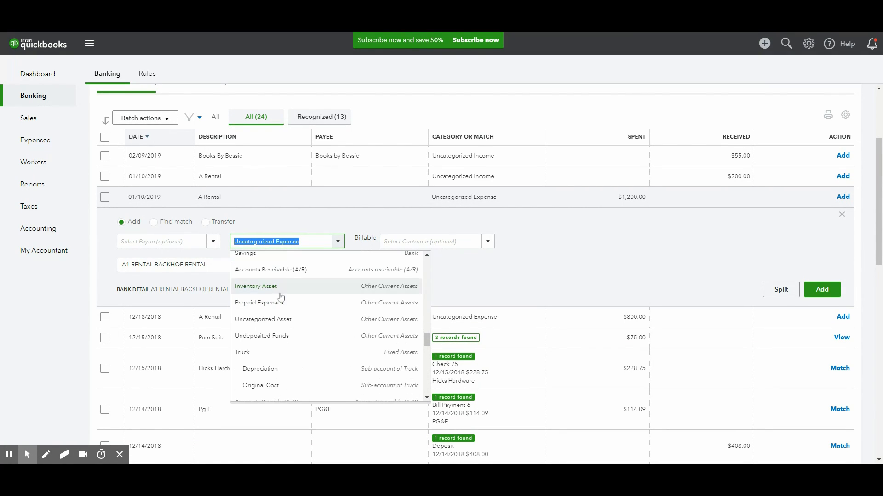
pyautogui.click(503, 248)
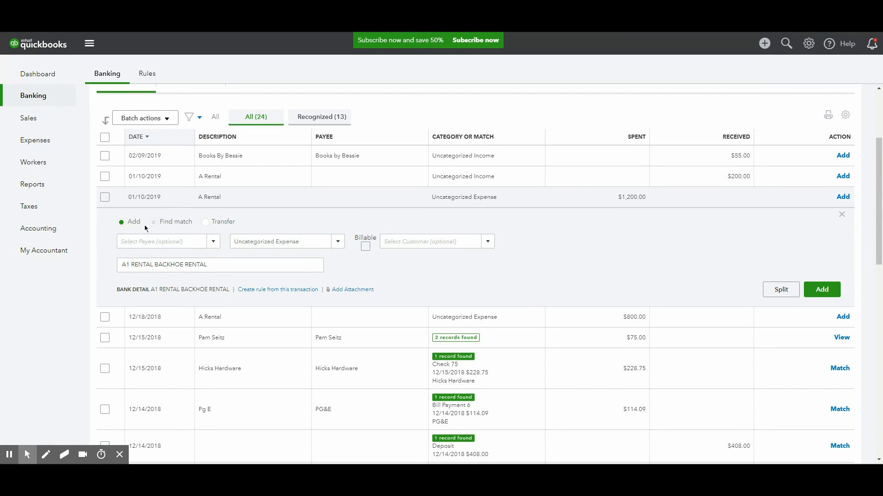
# - View the checking account's transactions already matched in QuickBooks and return to those awaiting review
pyautogui.scroll(1, 205, 149)
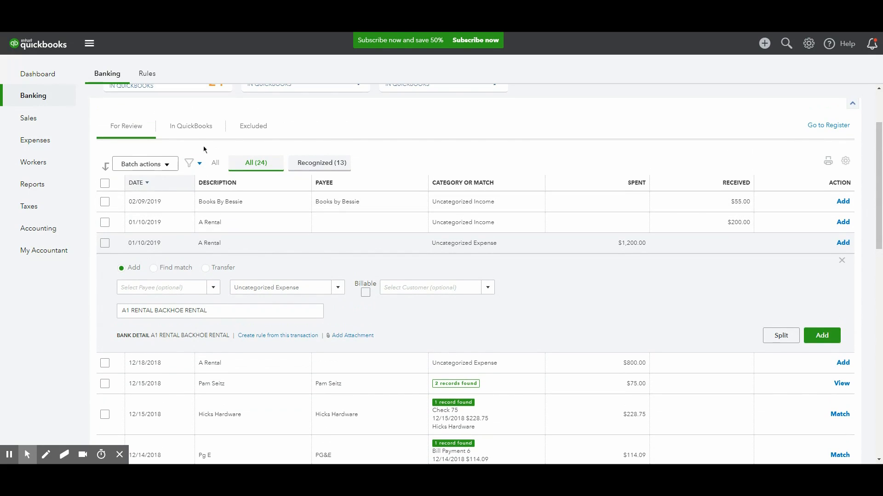
pyautogui.scroll(-12, 355, 264)
pyautogui.scroll(12, 281, 317)
pyautogui.scroll(2, 280, 316)
pyautogui.click(202, 218)
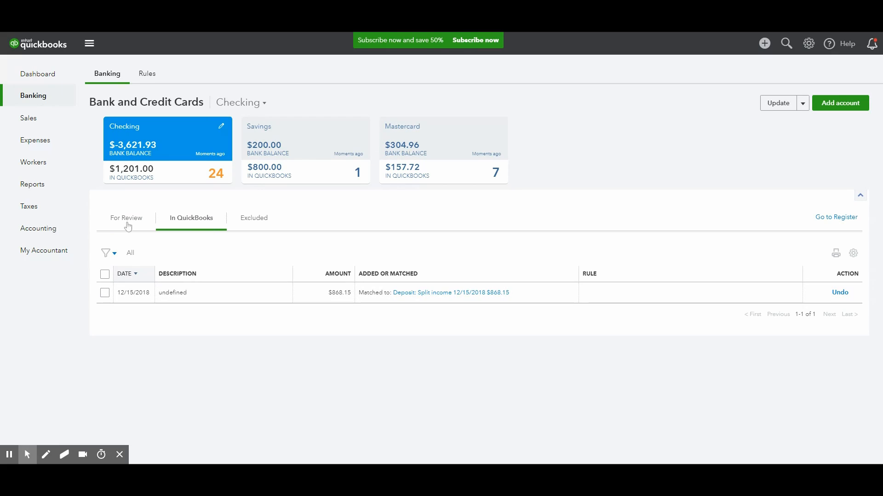
pyautogui.click(126, 218)
pyautogui.scroll(-1, 194, 324)
pyautogui.scroll(-2, 194, 324)
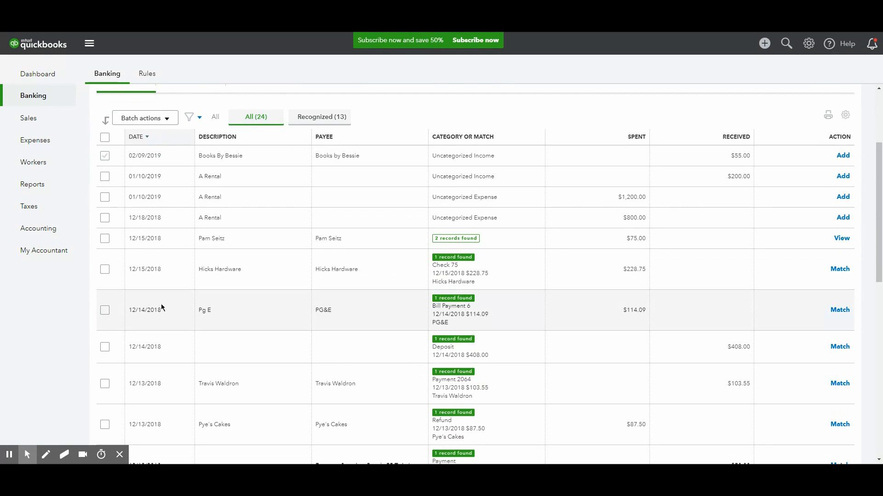
# - Select the 02/09/2019 Books By Bessie and 01/10/2019 A Rental receipts and view the batch actions available for them
pyautogui.scroll(2, 148, 267)
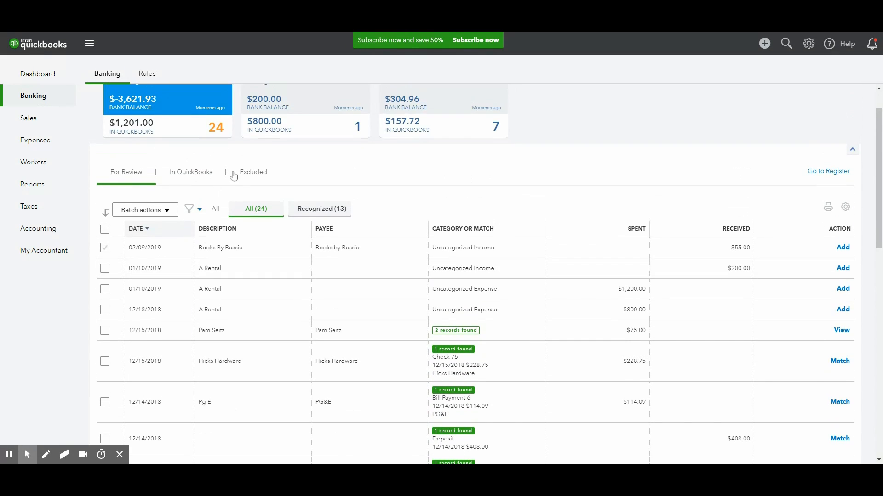
pyautogui.click(105, 248)
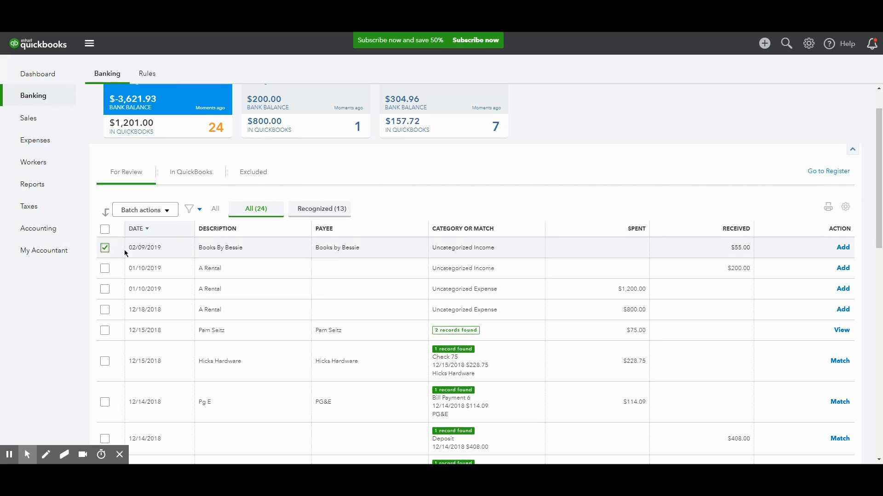
pyautogui.click(105, 269)
pyautogui.click(154, 210)
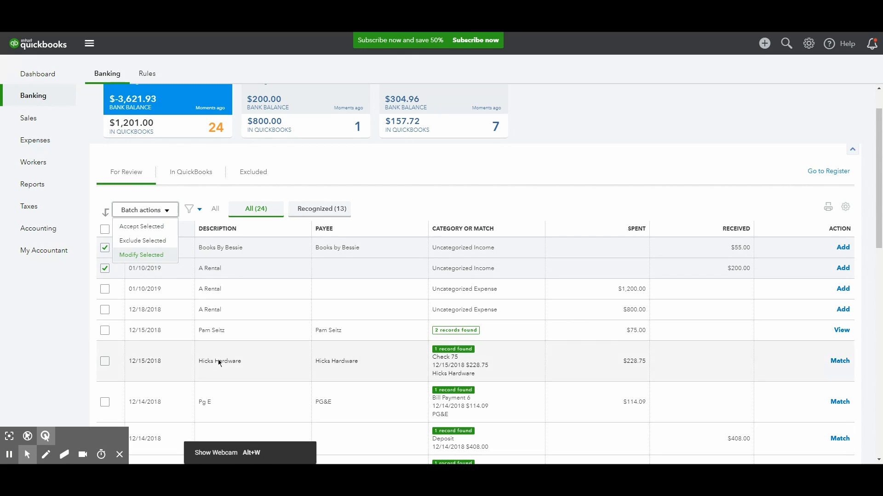
pyautogui.click(392, 176)
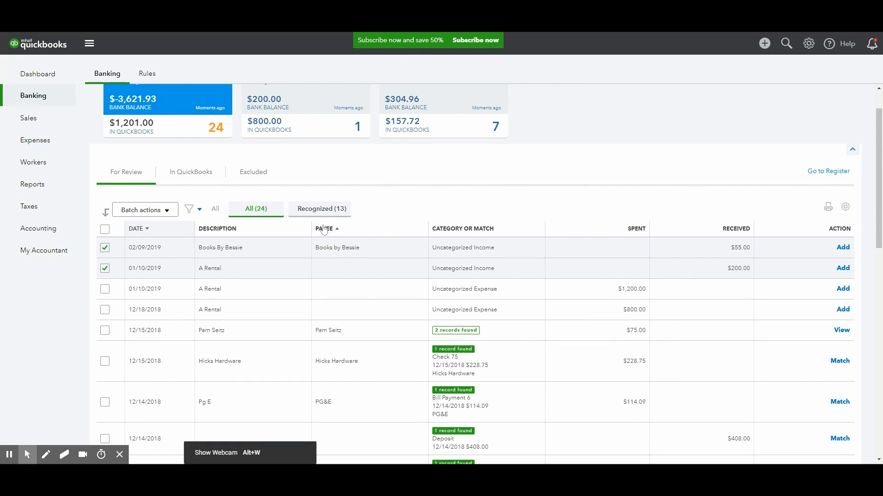
pyautogui.scroll(-3, 205, 266)
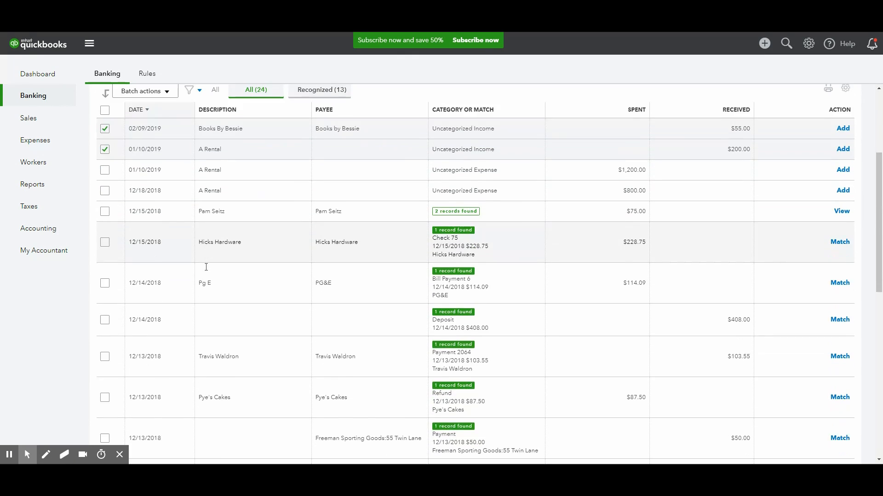
pyautogui.scroll(-3, 206, 267)
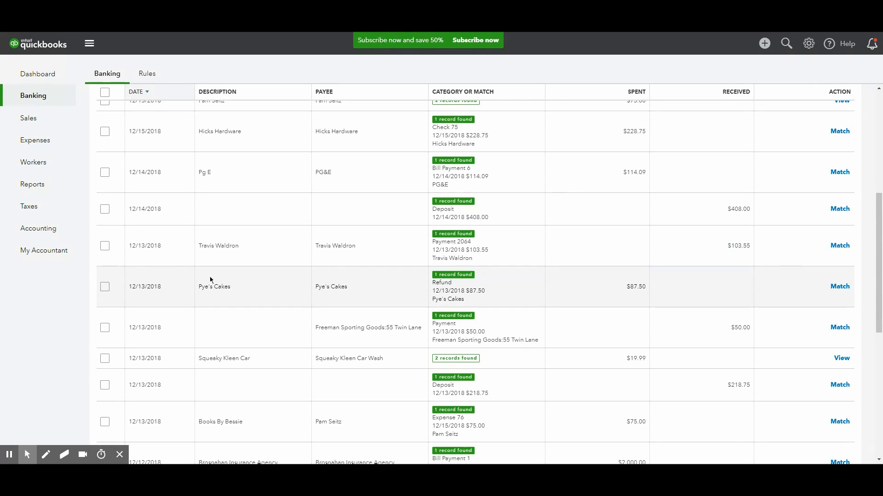
pyautogui.scroll(-6, 210, 280)
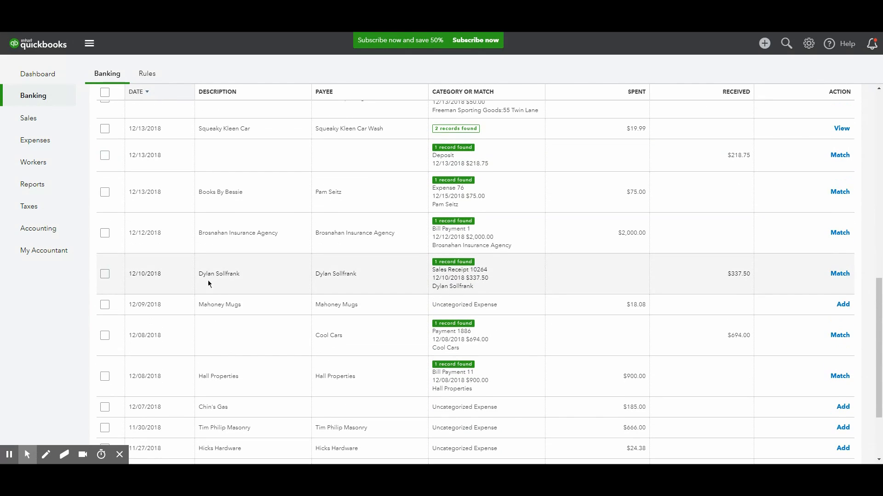
pyautogui.scroll(-2, 232, 305)
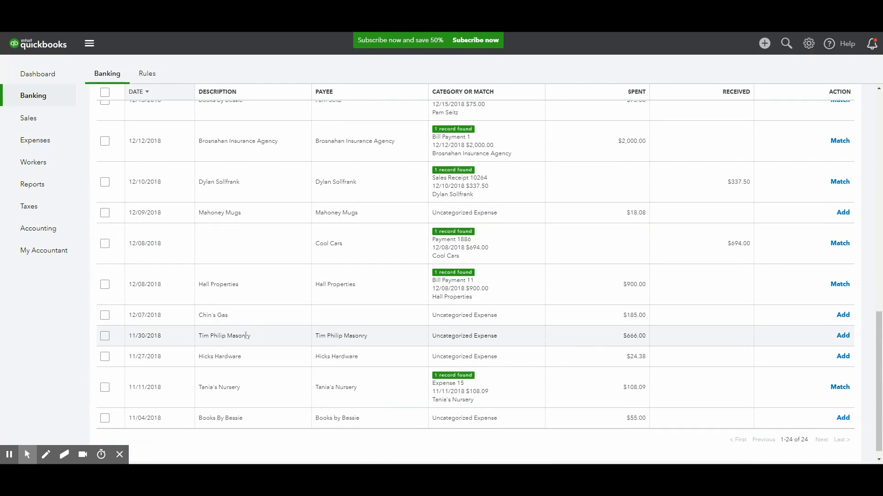
pyautogui.scroll(15, 208, 346)
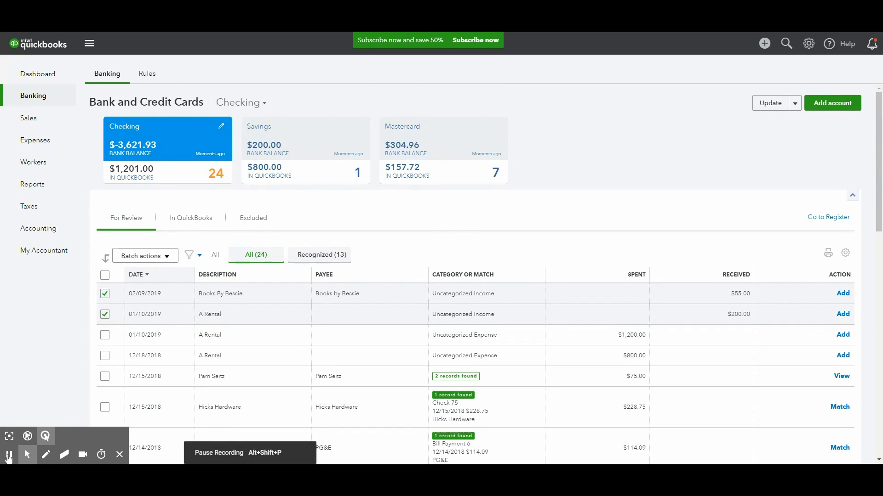
pyautogui.click(9, 458)
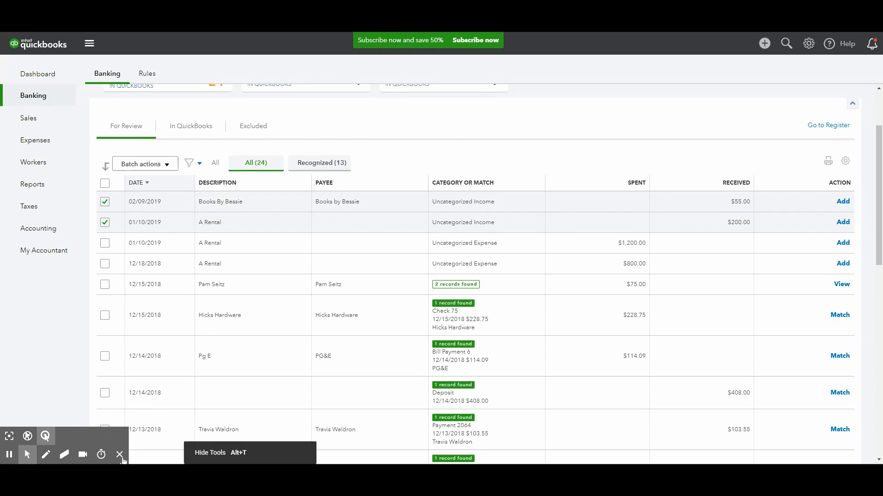
pyautogui.click(119, 456)
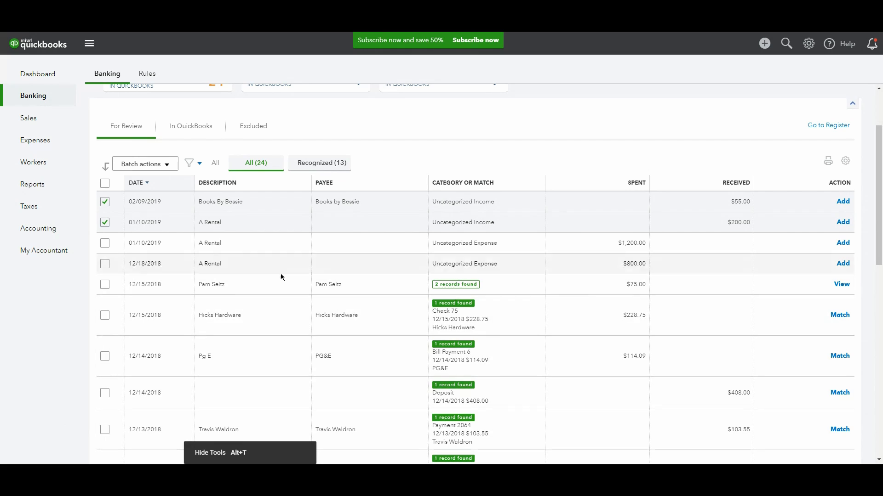
# - View the checking account's excluded transactions and return to those awaiting review
pyautogui.click(234, 137)
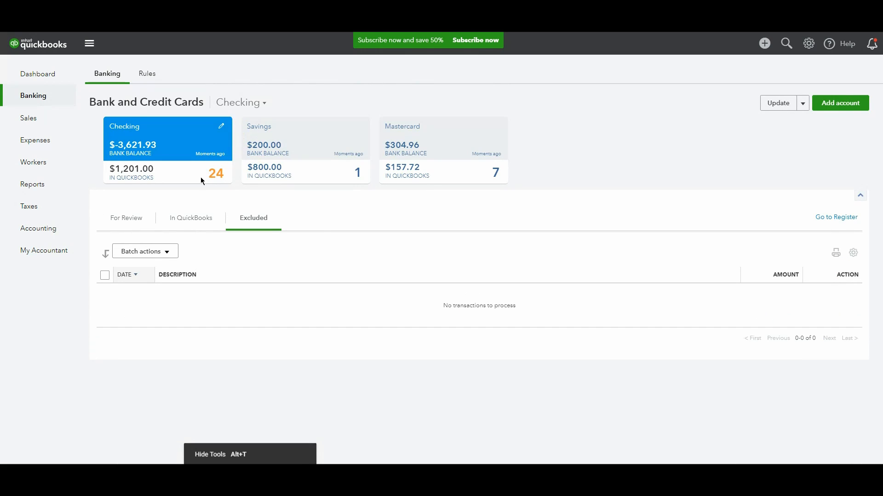
pyautogui.click(126, 218)
# - Check which batch actions are available with all transactions awaiting review selected, and clear the selection
pyautogui.scroll(-3, 175, 280)
pyautogui.click(106, 138)
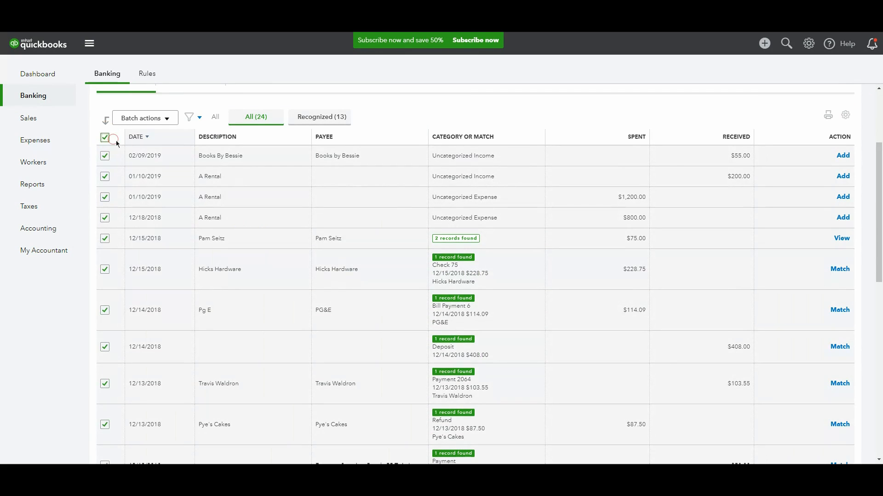
pyautogui.click(155, 123)
pyautogui.click(276, 102)
pyautogui.click(204, 179)
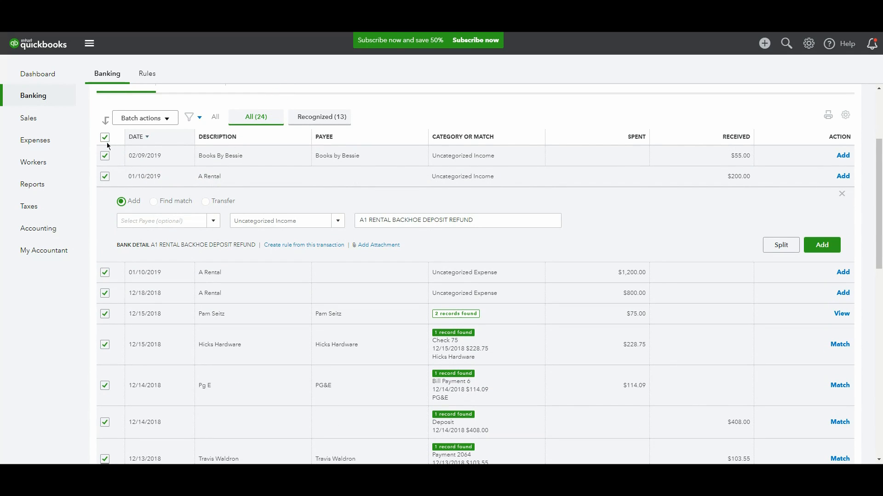
pyautogui.click(143, 119)
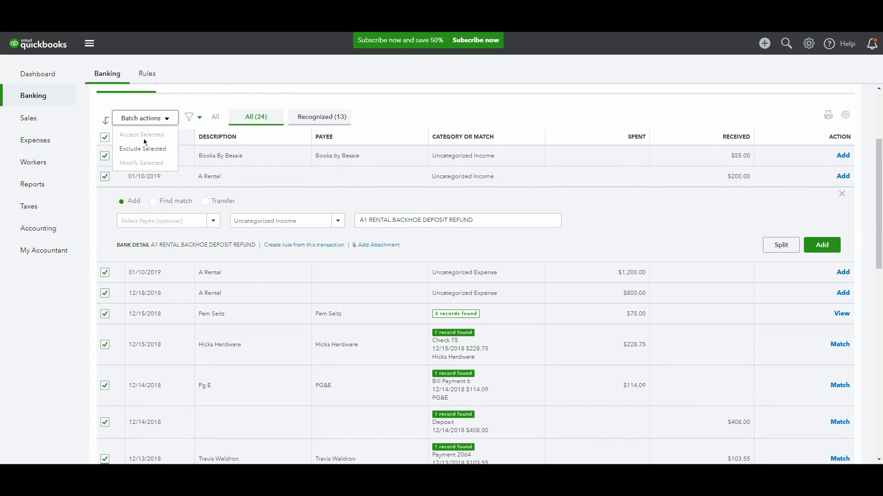
pyautogui.scroll(-10, 301, 274)
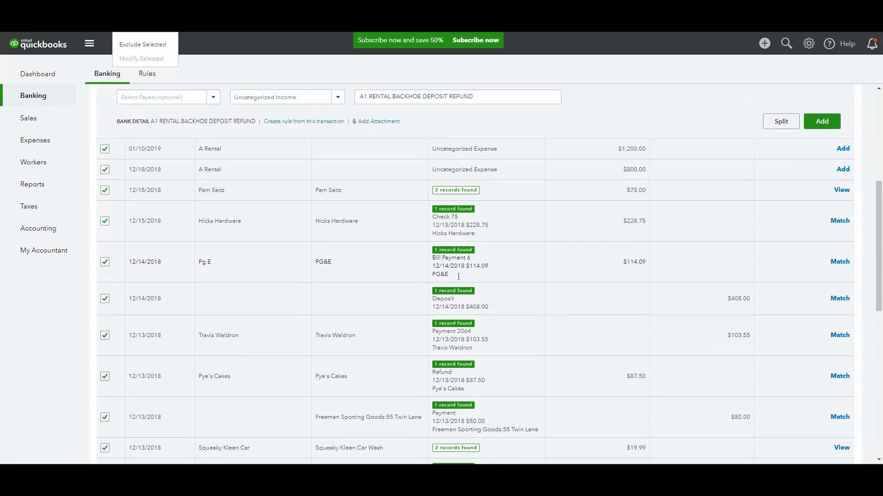
pyautogui.scroll(-3, 461, 299)
pyautogui.scroll(15, 184, 419)
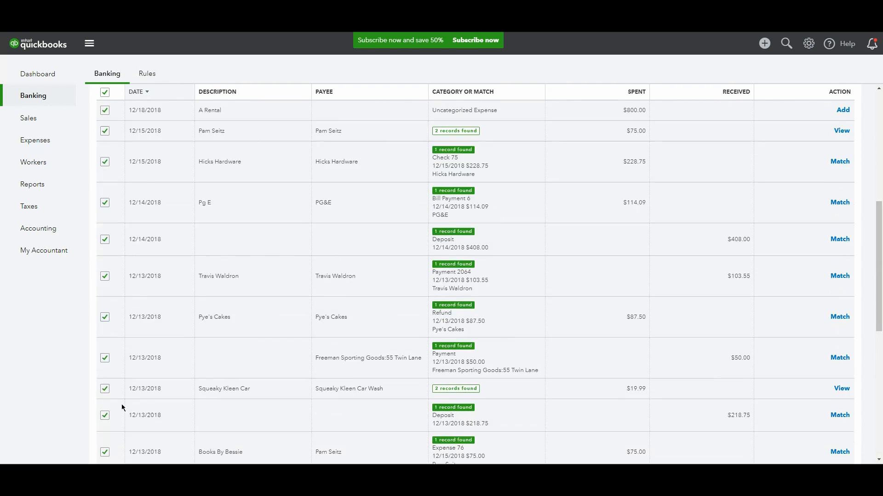
pyautogui.click(104, 275)
# - Open the possible matches for the 12/13/2018 Squeaky Kleen Car Wash transaction of $19.99
pyautogui.scroll(-4, 133, 297)
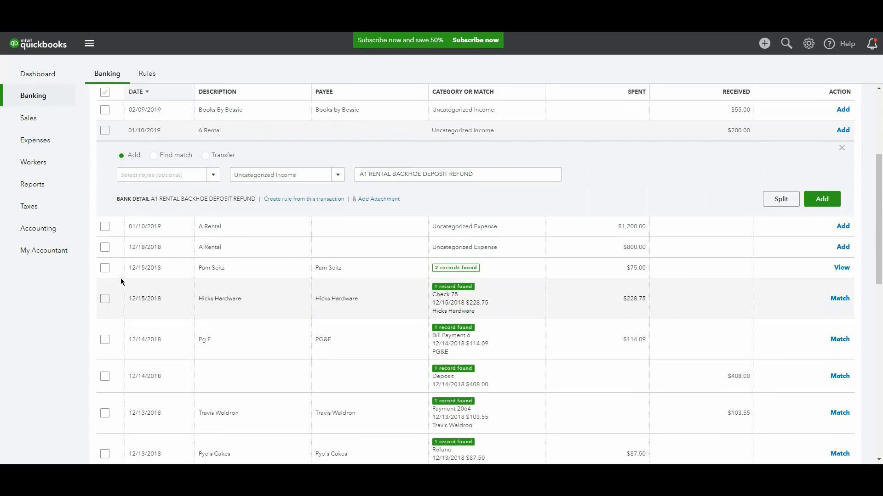
pyautogui.scroll(3, 496, 301)
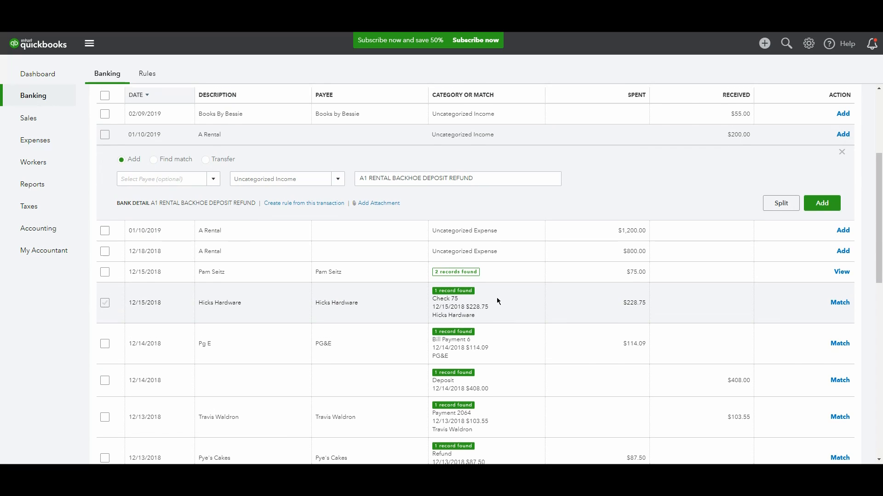
pyautogui.scroll(-3, 843, 277)
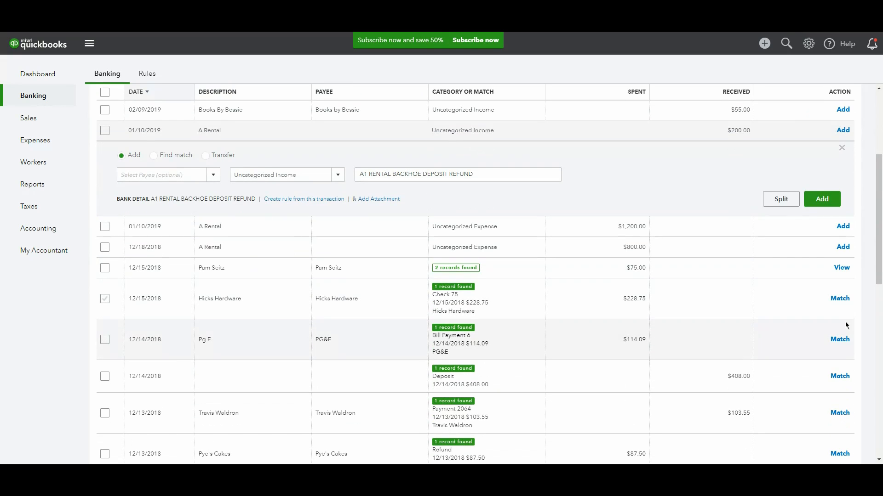
pyautogui.scroll(-6, 849, 337)
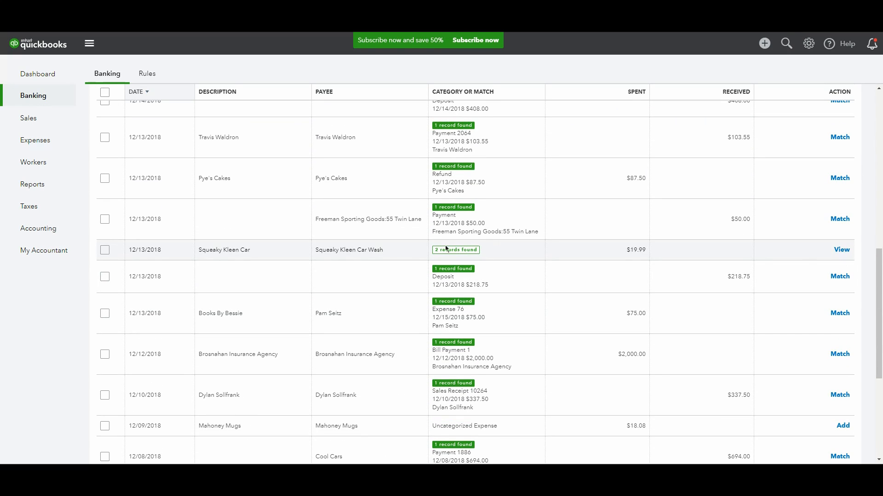
pyautogui.click(466, 252)
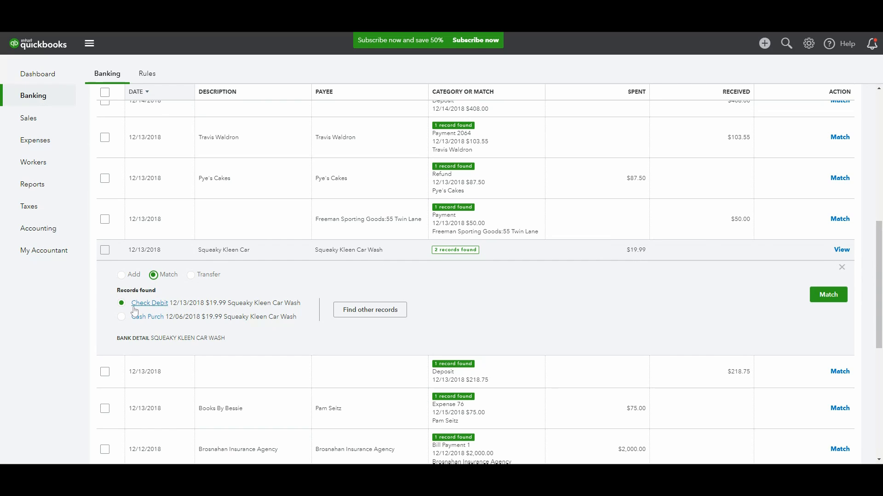
# - Match the 12/13/2018 Squeaky Kleen Car Wash transaction to its 12/13/2018 Check Debit record and look over the remaining list
pyautogui.click(828, 294)
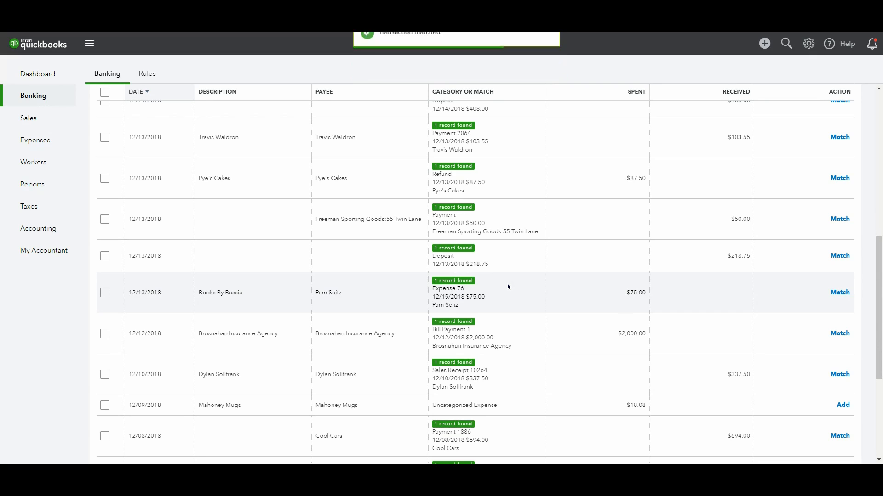
pyautogui.scroll(-4, 508, 287)
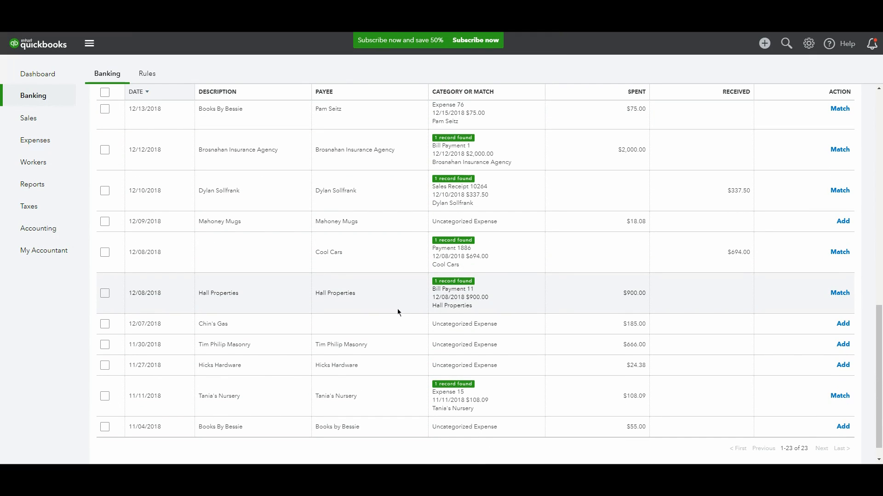
pyautogui.scroll(10, 145, 331)
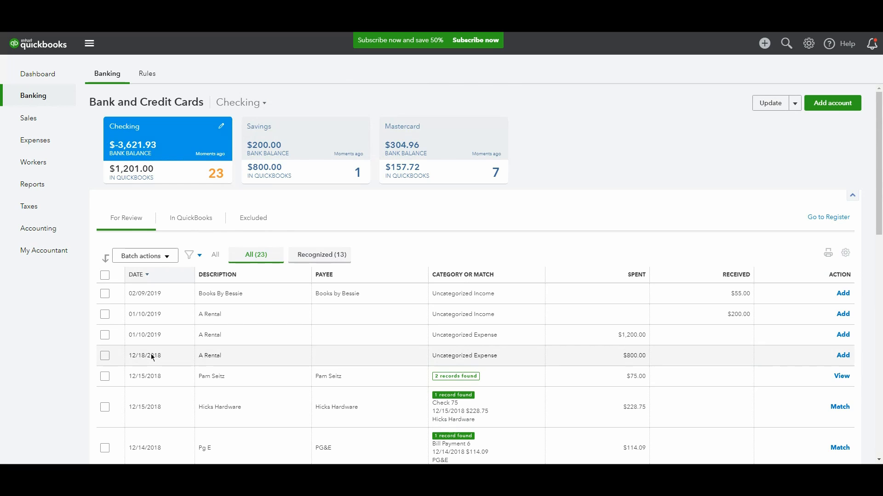
pyautogui.scroll(-5, 216, 357)
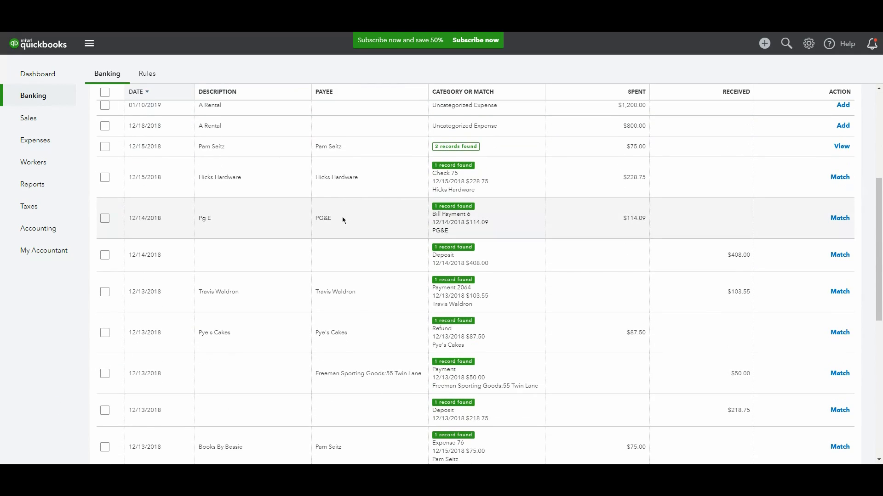
pyautogui.scroll(2, 342, 220)
pyautogui.scroll(-10, 344, 221)
pyautogui.scroll(13, 344, 224)
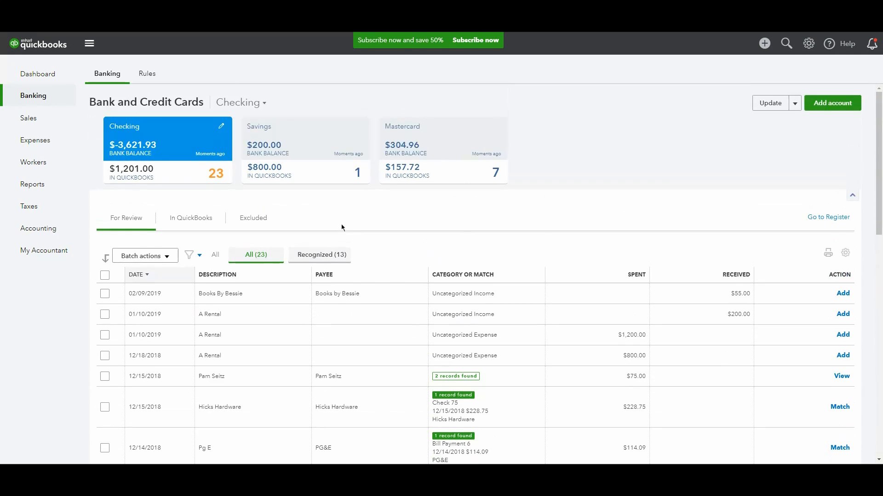
# - Switch to the savings account and back to checking, and examine the spent and received amounts of the transactions awaiting review
pyautogui.click(300, 147)
pyautogui.click(207, 172)
pyautogui.scroll(-1, 269, 243)
pyautogui.scroll(-2, 320, 239)
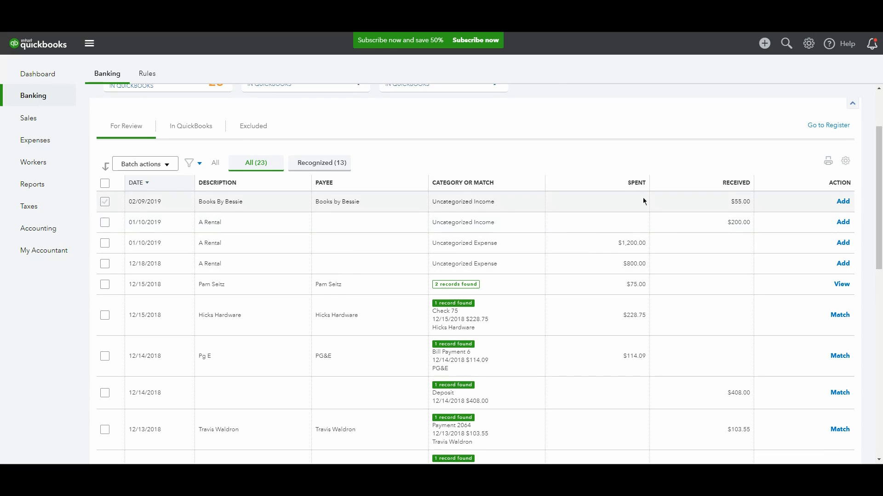
pyautogui.scroll(-5, 635, 252)
pyautogui.scroll(5, 630, 271)
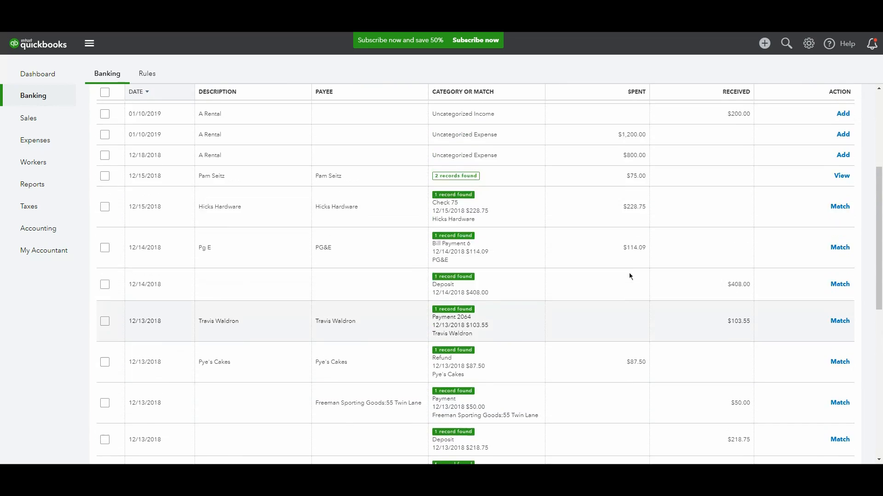
pyautogui.scroll(-2, 632, 297)
pyautogui.scroll(-7, 632, 296)
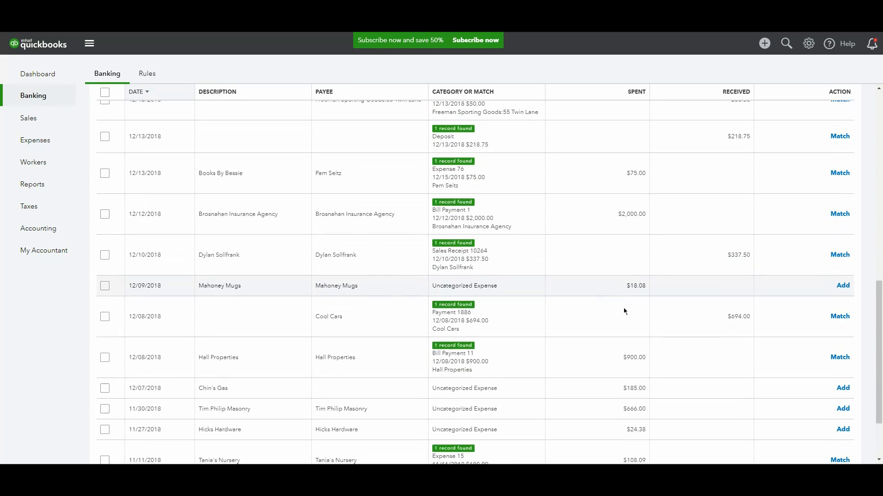
pyautogui.scroll(9, 591, 344)
pyautogui.scroll(2, 591, 340)
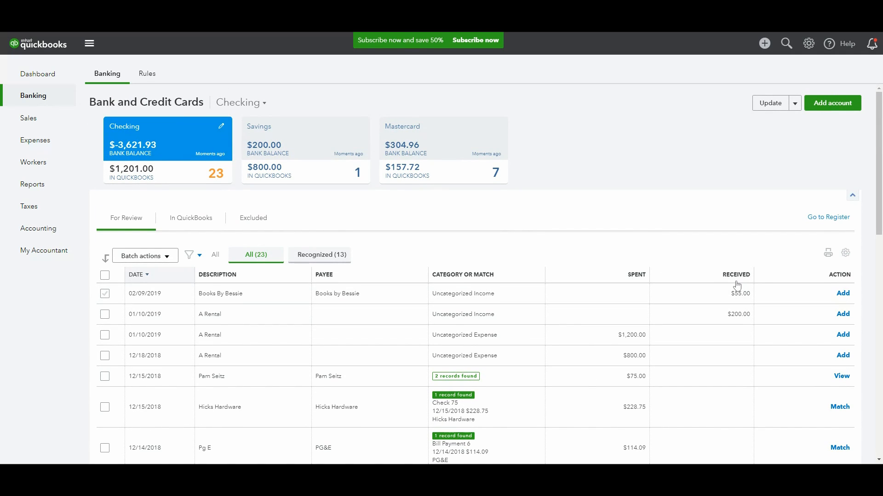
pyautogui.scroll(-2, 733, 276)
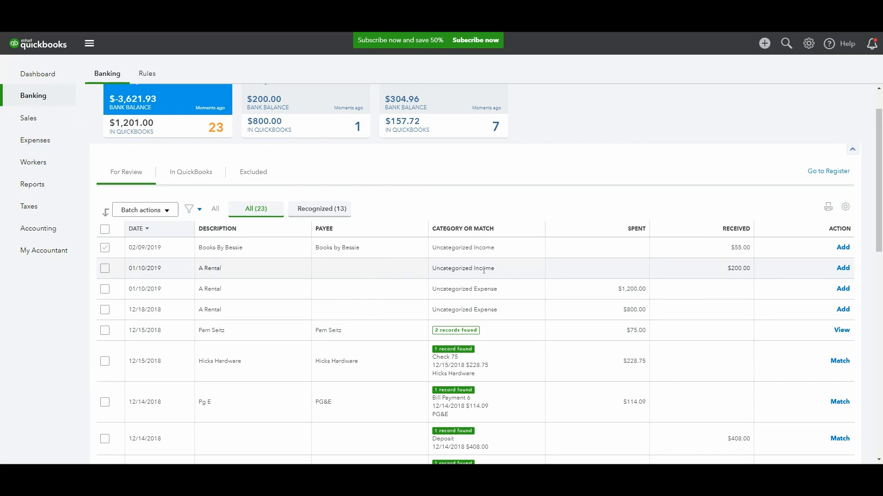
pyautogui.scroll(2, 436, 297)
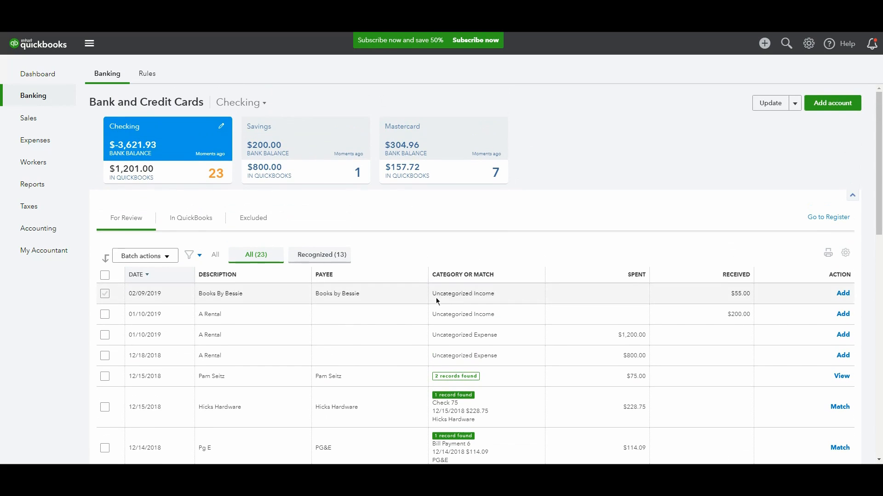
# - Expand the 01/10/2019 A Rental receipt of $200.00, view its Transfer option and return it to Add
pyautogui.scroll(-2, 465, 321)
pyautogui.click(615, 224)
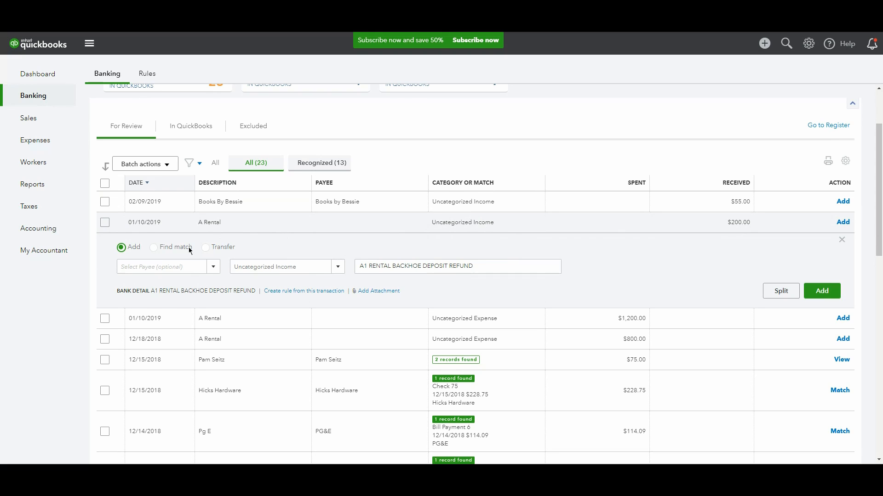
pyautogui.click(206, 248)
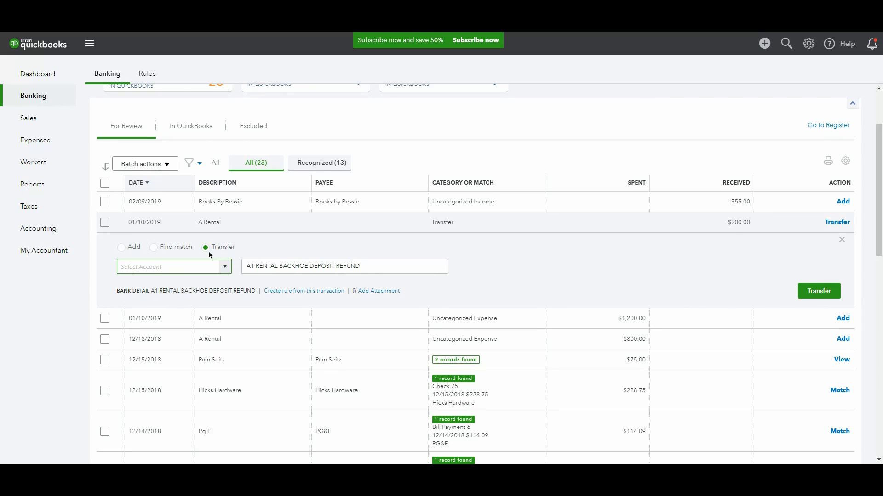
pyautogui.click(121, 247)
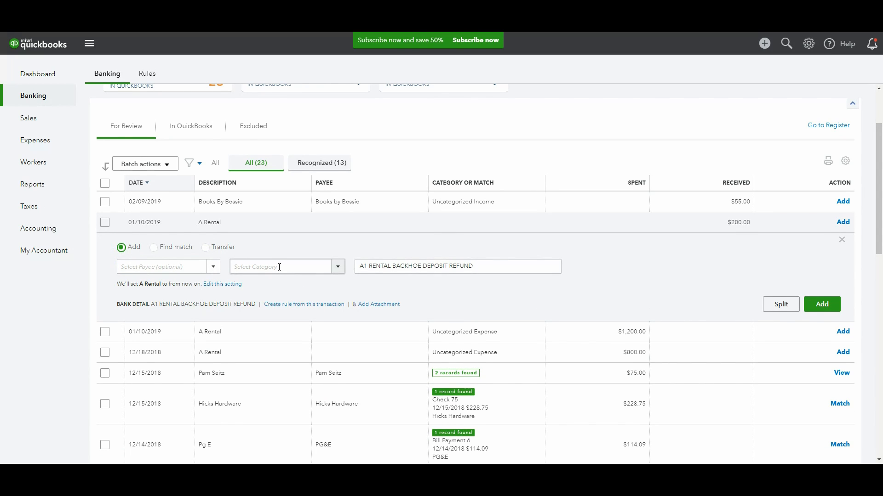
# - Open the Mastercard account and examine its transactions awaiting review and their suggested matches
pyautogui.scroll(2, 279, 267)
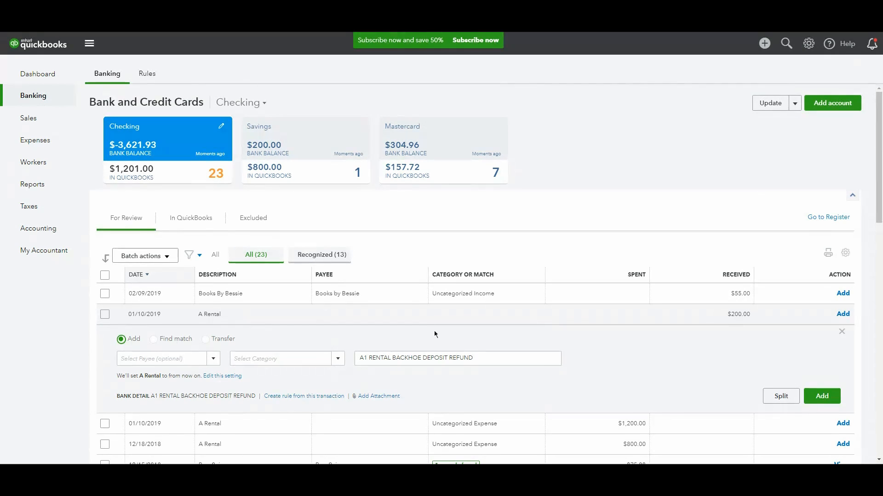
pyautogui.click(462, 155)
pyautogui.scroll(-2, 376, 241)
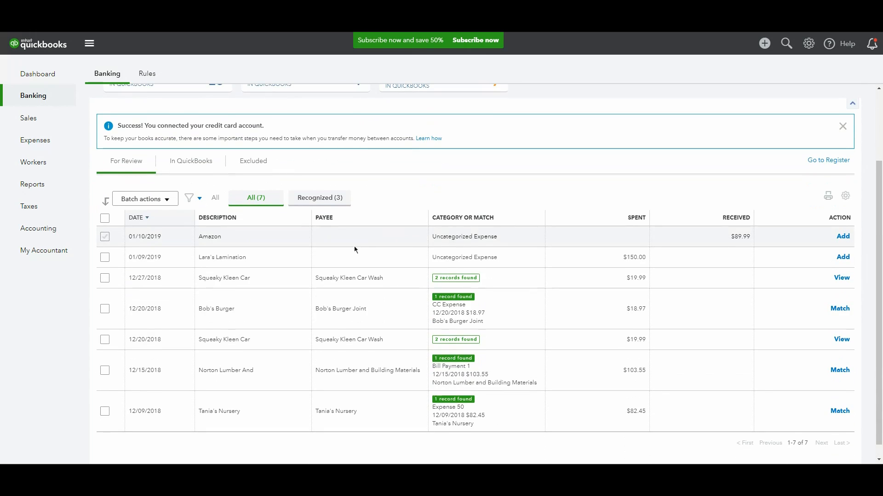
pyautogui.scroll(1, 443, 202)
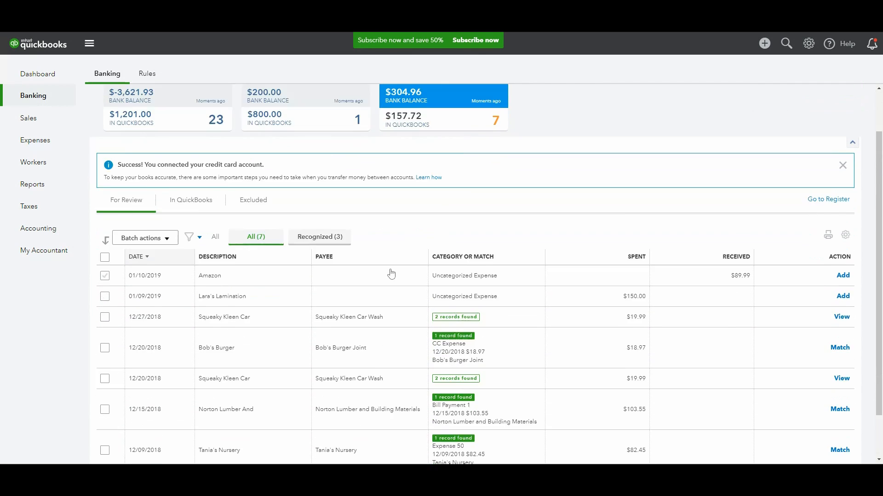
pyautogui.scroll(-2, 391, 274)
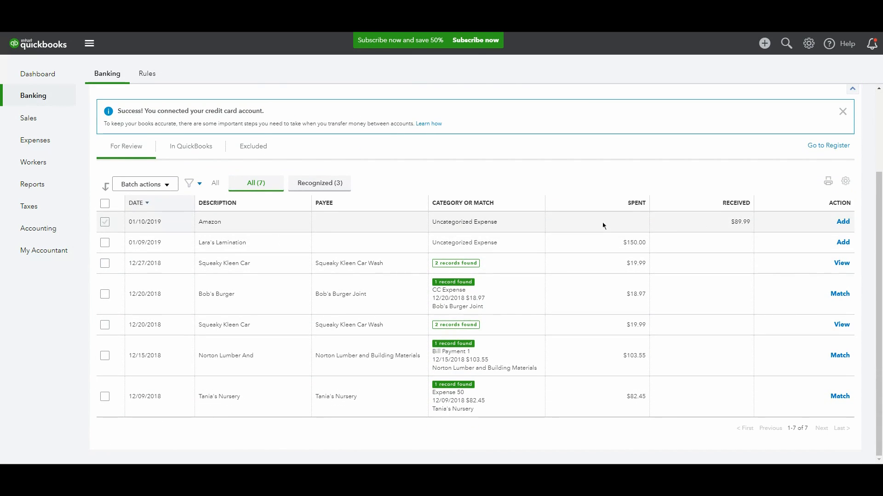
pyautogui.scroll(3, 240, 255)
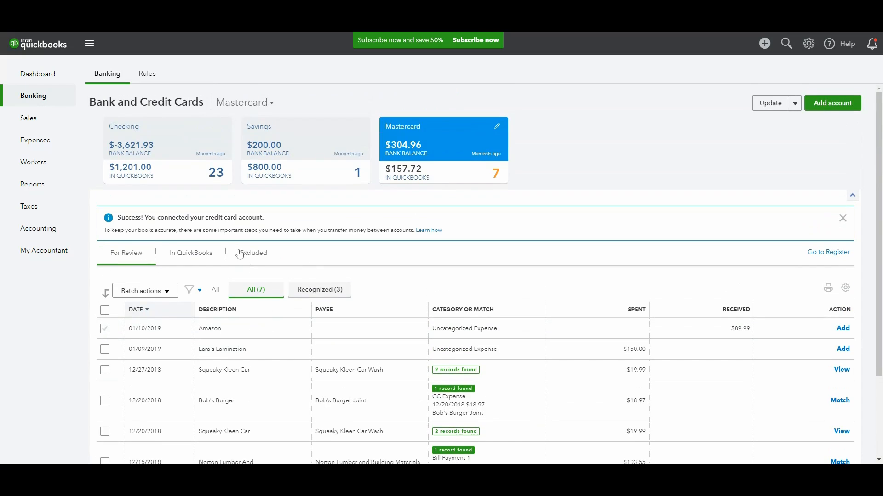
pyautogui.click(160, 168)
pyautogui.click(460, 142)
pyautogui.scroll(-3, 434, 321)
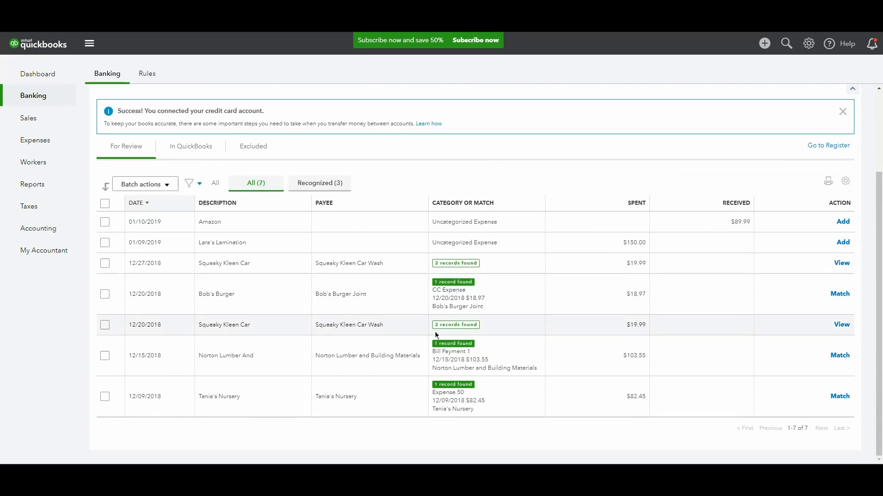
pyautogui.scroll(2, 374, 336)
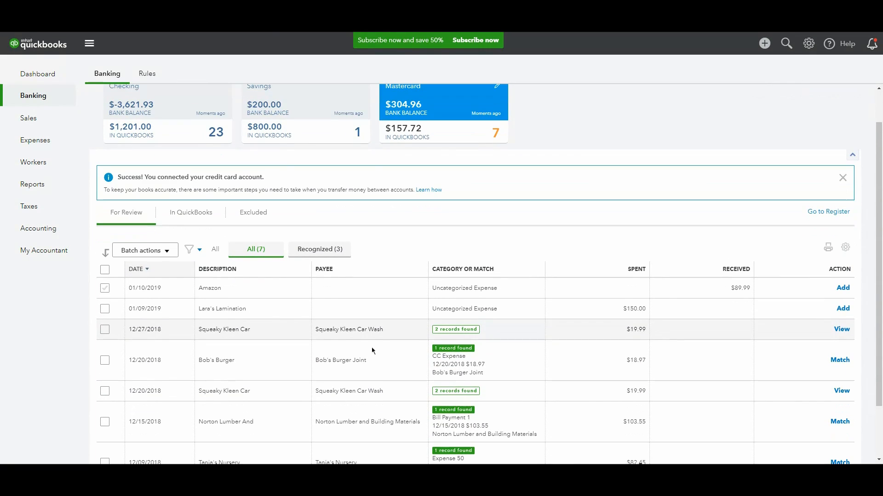
pyautogui.scroll(-2, 372, 351)
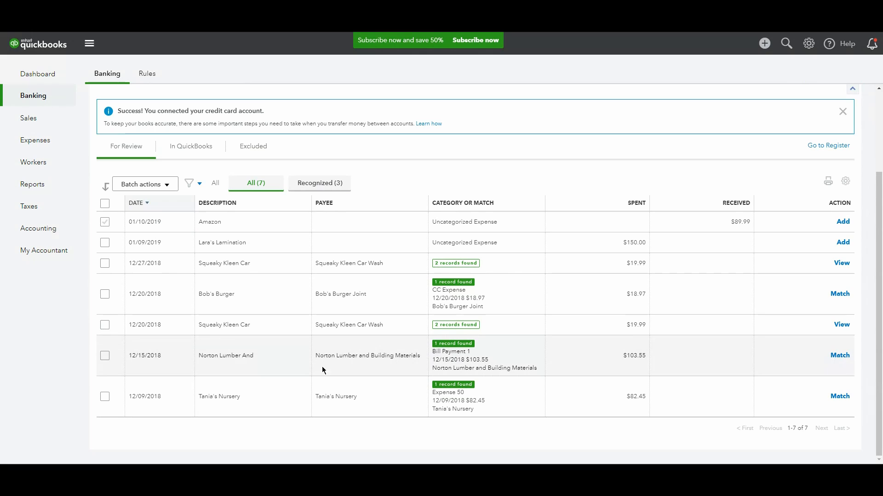
pyautogui.scroll(4, 465, 337)
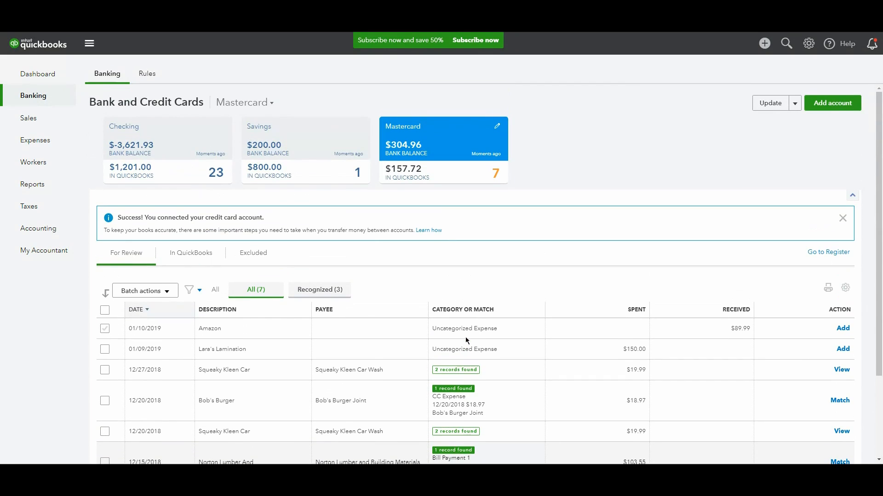
# - Return to the checking account and look through its transactions awaiting review
pyautogui.click(166, 142)
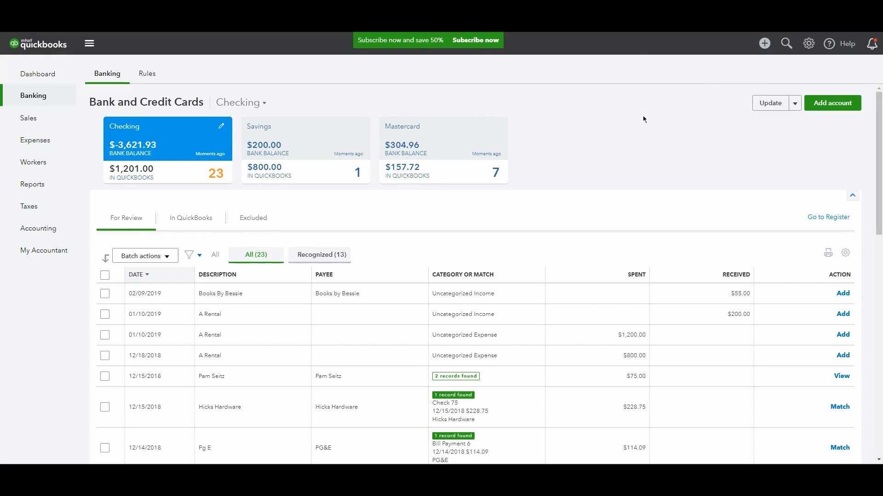
pyautogui.scroll(-3, 578, 200)
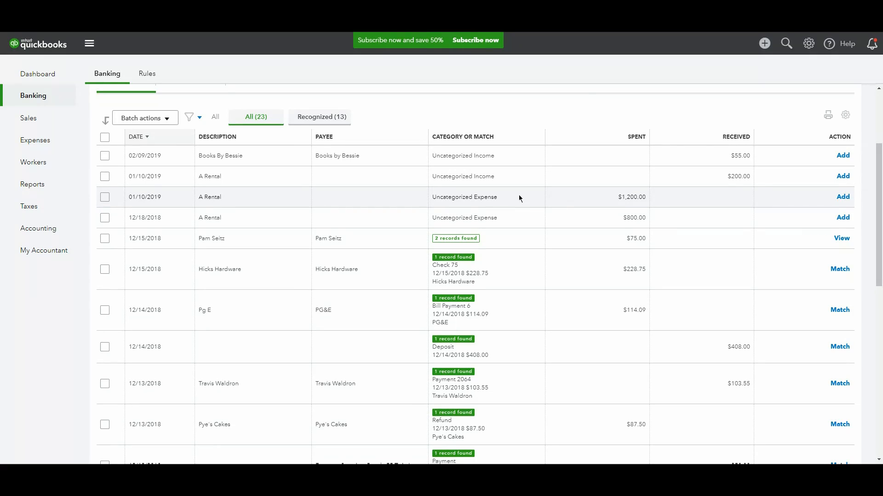
pyautogui.scroll(3, 477, 200)
pyautogui.click(765, 44)
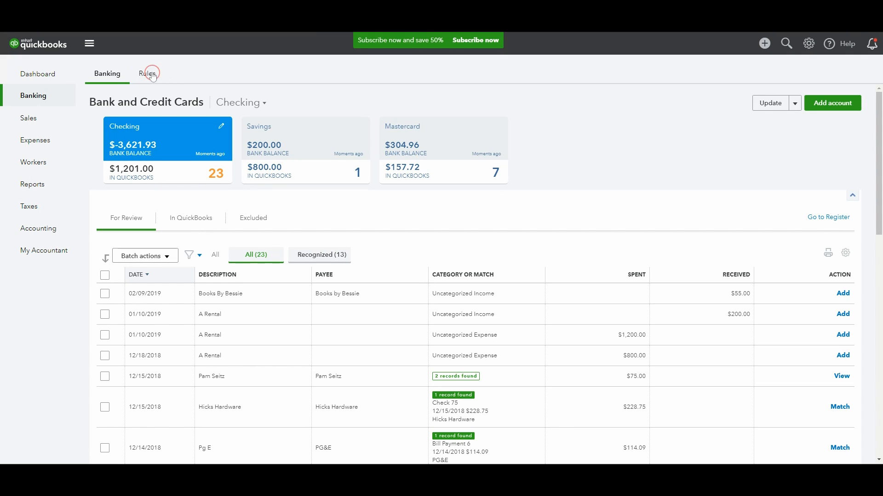
# - Open the list of bank rules and dismiss both introductory tips
pyautogui.click(147, 74)
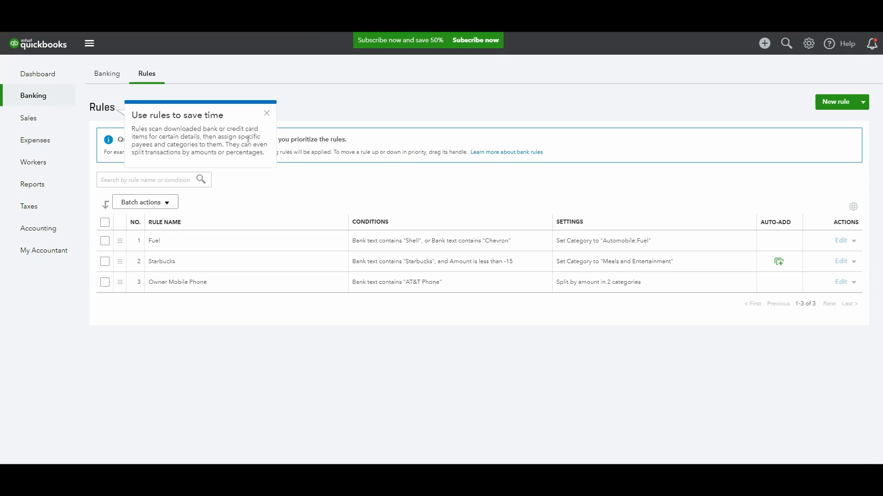
pyautogui.click(266, 114)
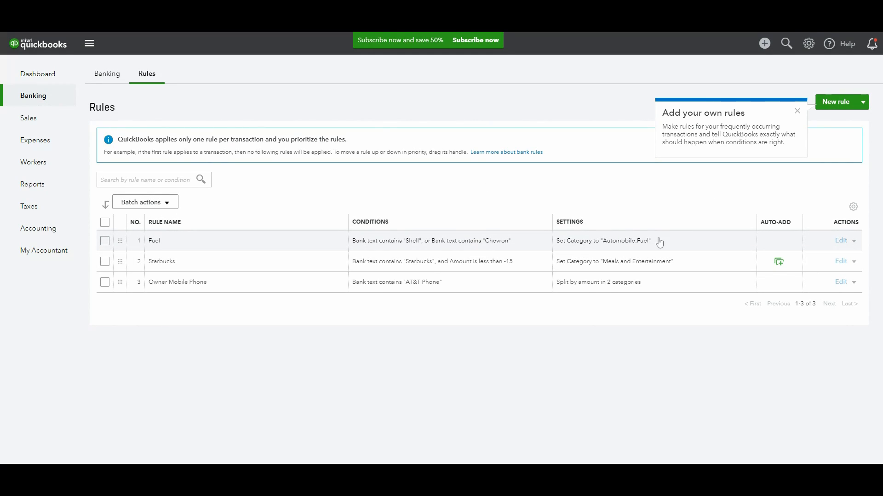
pyautogui.click(638, 247)
pyautogui.click(797, 110)
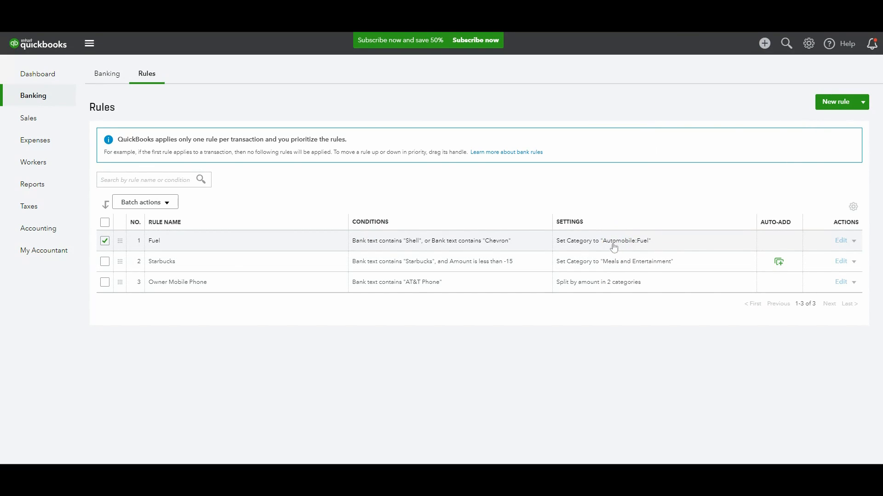
# - Create a new bank rule named Gas that applies to Money out transactions
pyautogui.click(836, 102)
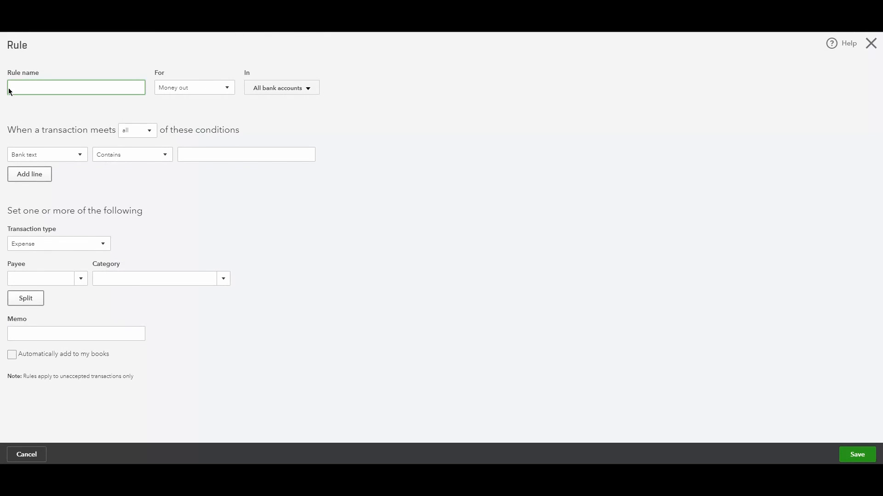
pyautogui.click(195, 90)
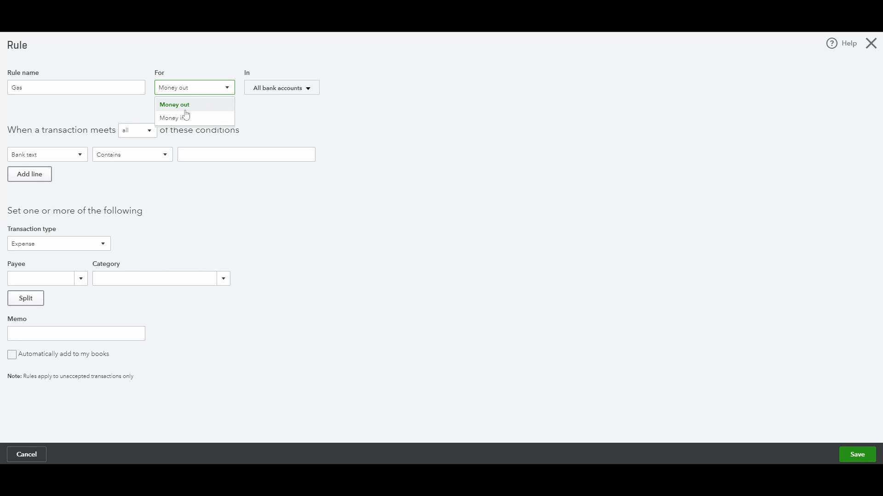
pyautogui.click(184, 105)
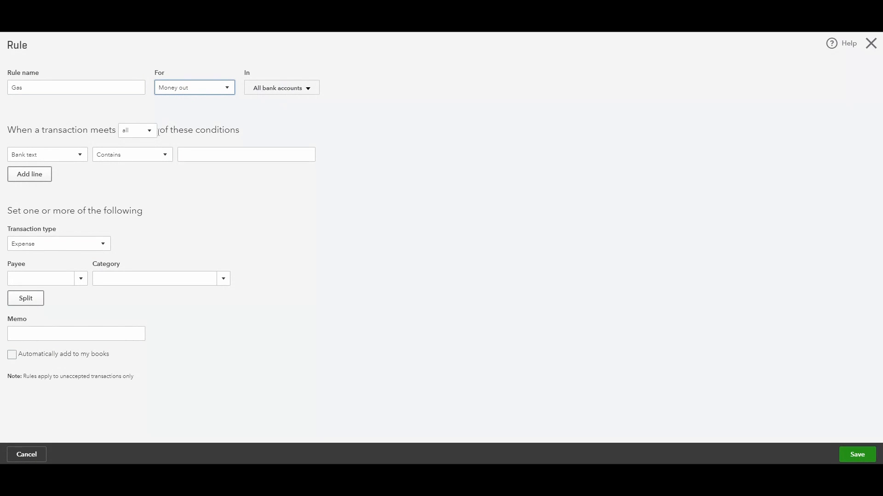
# - Define the Gas rule's condition as Description Contains Shell
pyautogui.click(63, 157)
pyautogui.click(60, 184)
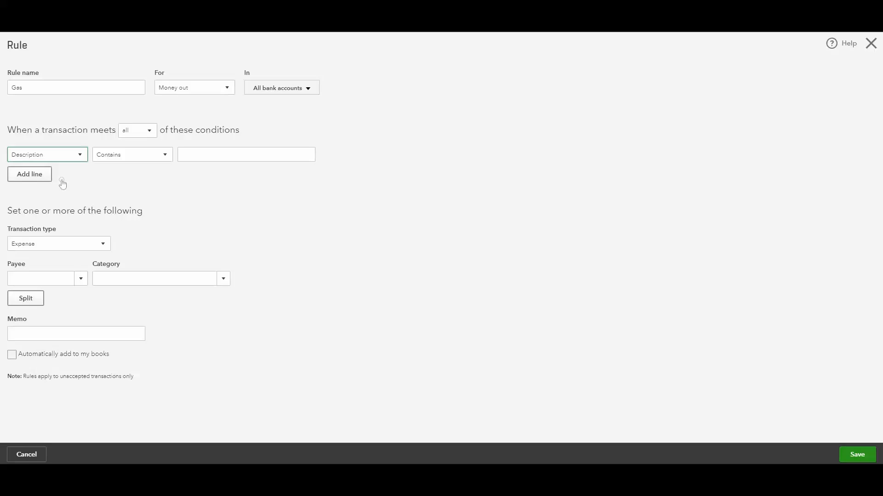
pyautogui.click(150, 159)
pyautogui.click(145, 172)
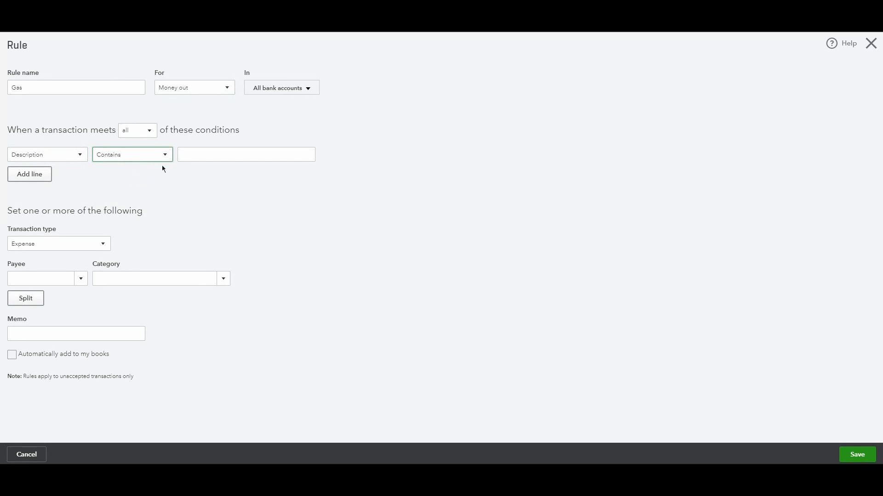
pyautogui.click(205, 154)
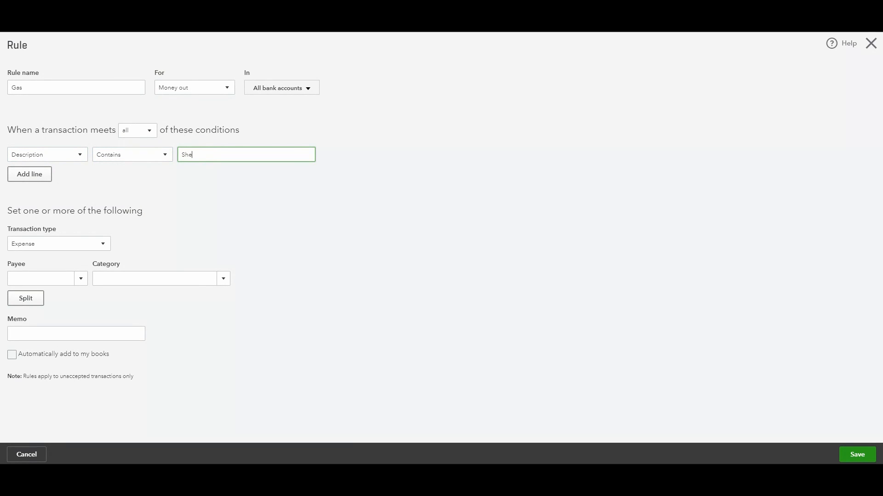
# - Set the rule to categorize matches as an Expense under Automobile:Fuel and add them to the books automatically
pyautogui.click(48, 245)
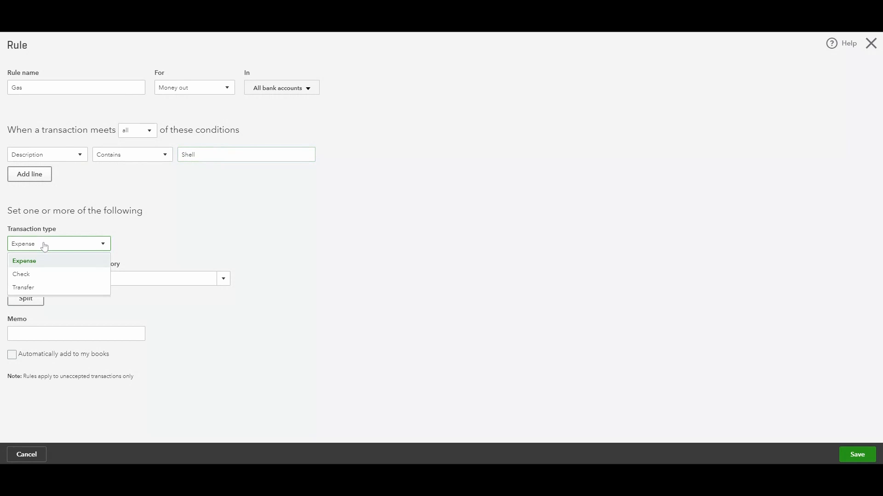
pyautogui.click(39, 267)
pyautogui.click(120, 279)
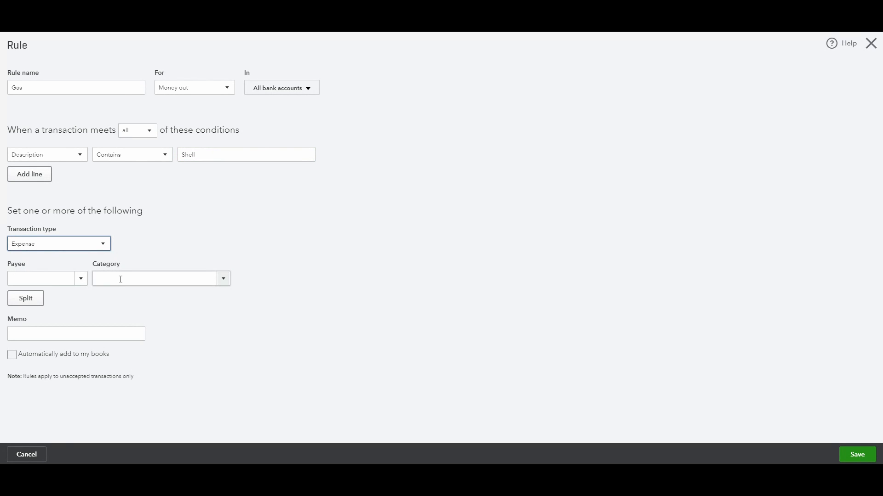
pyautogui.write('fu')
pyautogui.click(162, 329)
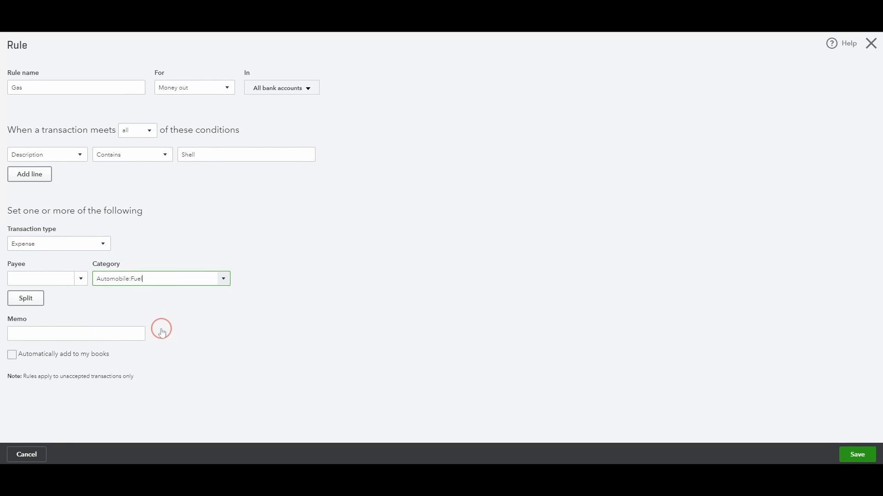
pyautogui.click(19, 358)
pyautogui.click(38, 335)
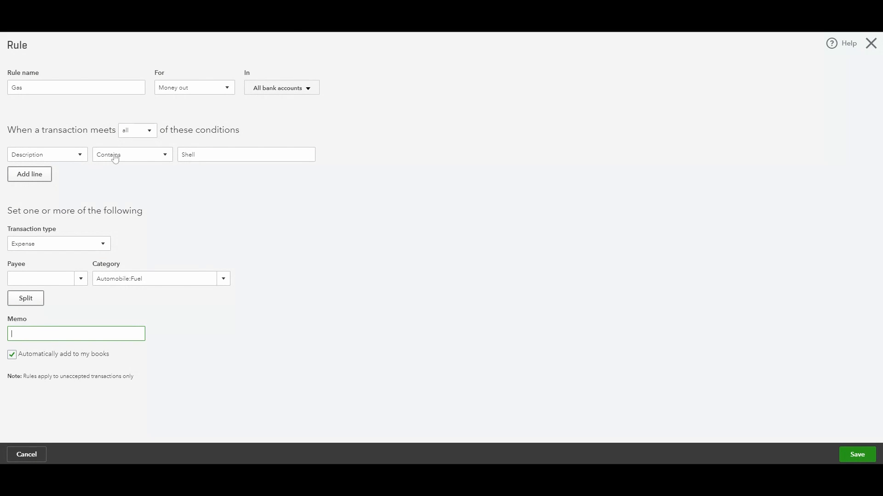
pyautogui.doubleClick(186, 154)
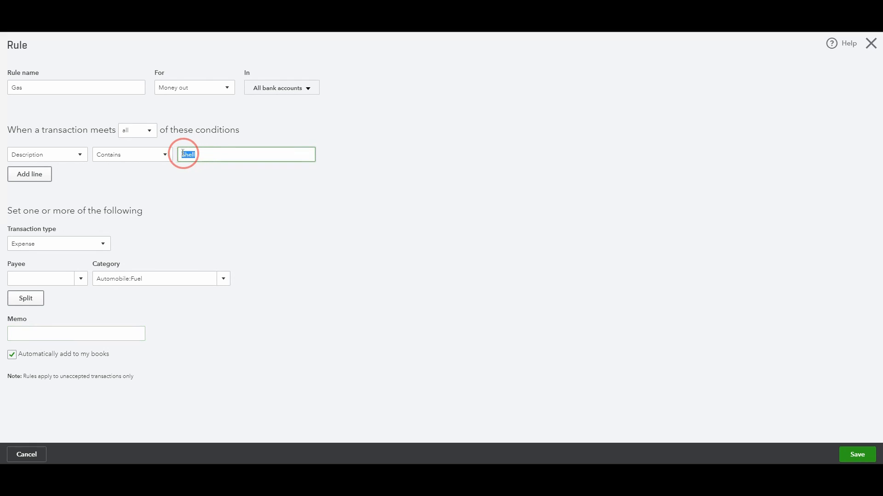
pyautogui.moveTo(144, 279); pyautogui.dragTo(85, 281)
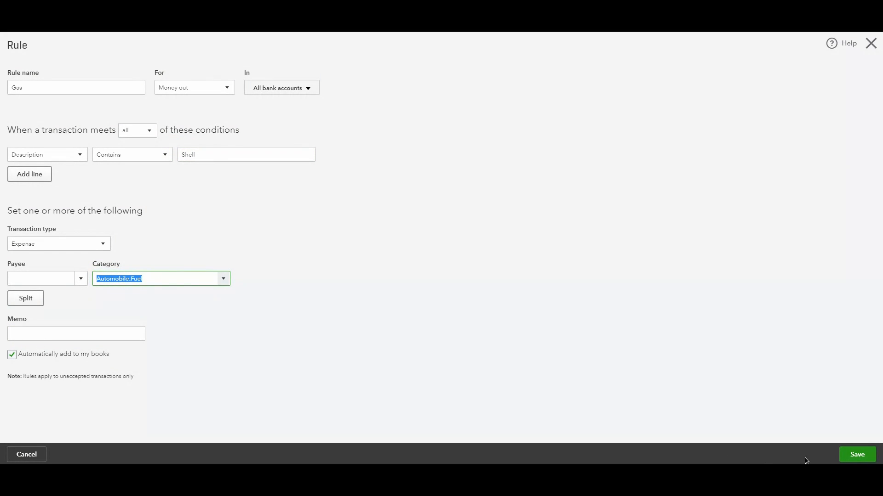